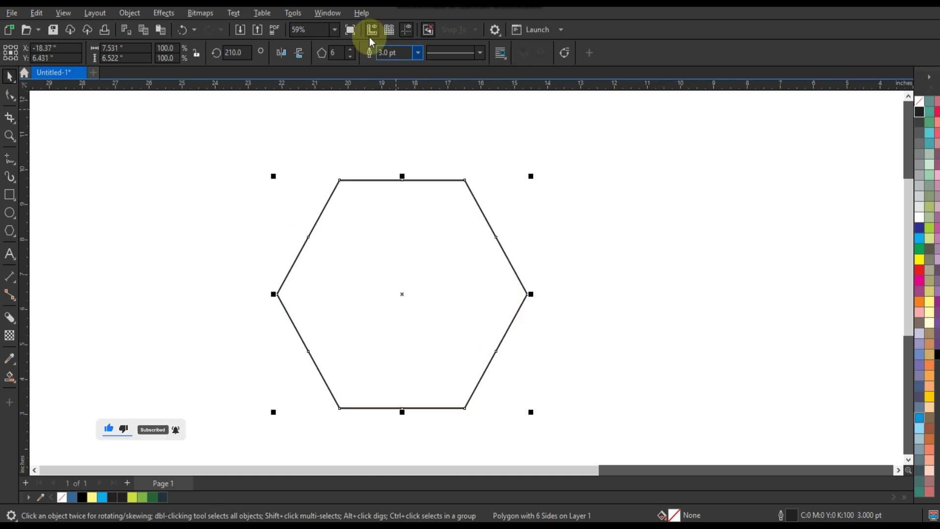
Step: Round all of the hexagon's corners with a 0.58" fillet using the corner settings
click(332, 15)
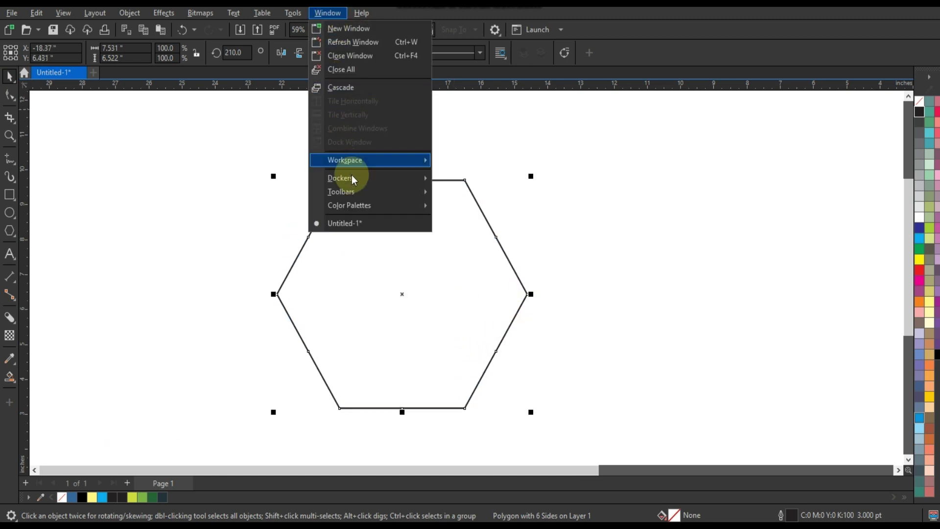
mouse_move(359, 178)
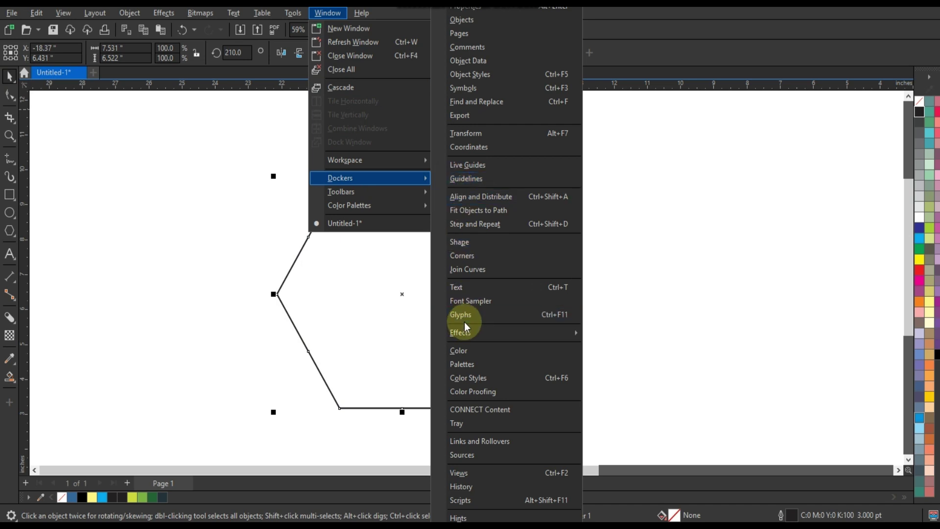
click(461, 257)
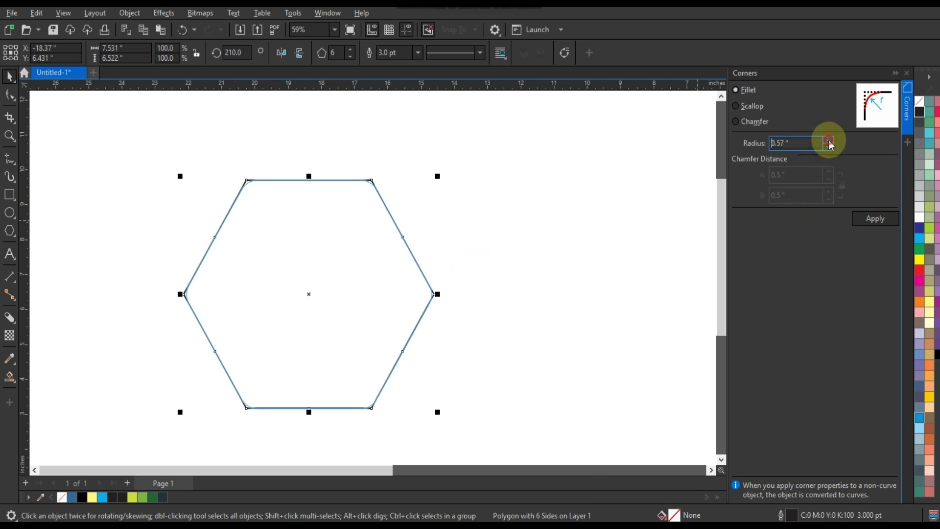
click(828, 142)
click(875, 218)
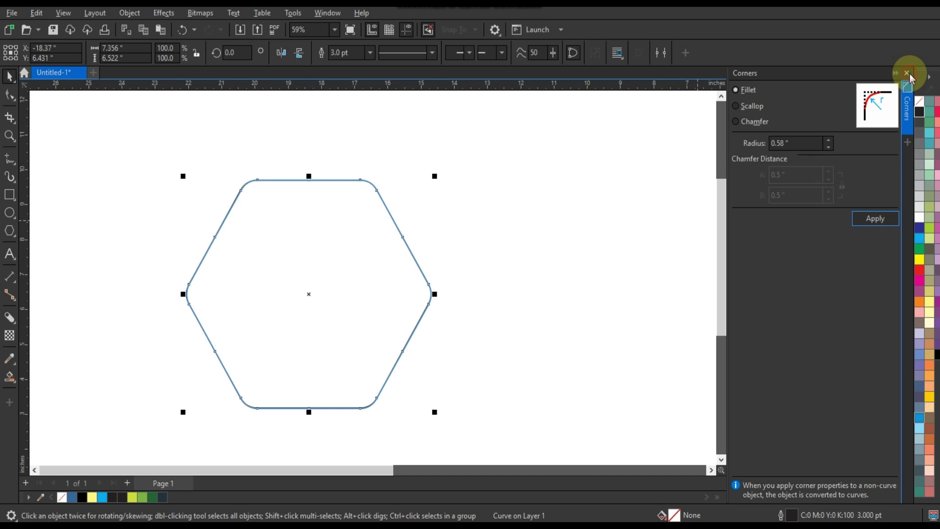
click(907, 73)
click(665, 210)
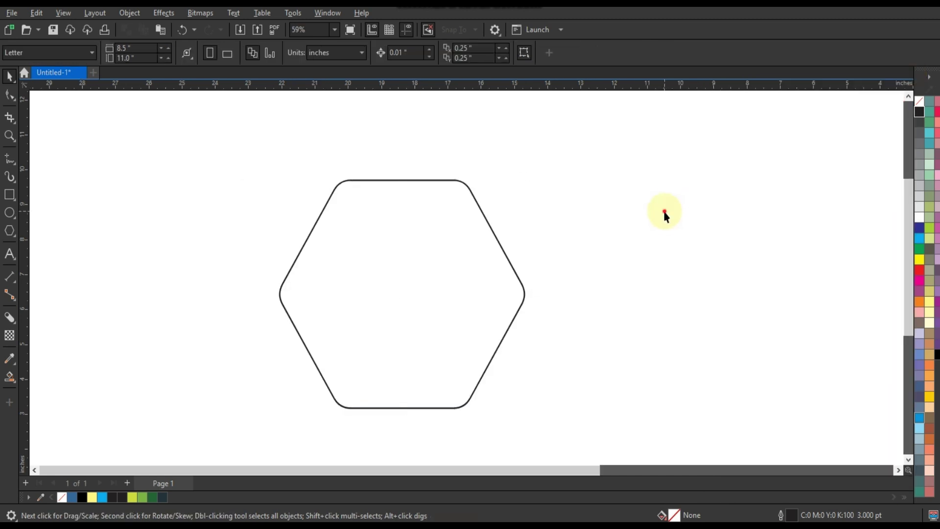
Step: Draw a tall, narrow rectangle about 2.15" by 6.43" beside the hexagon's left side
click(9, 196)
drag(160, 203, 231, 428)
click(9, 77)
Step: Skew the rectangle into a right-leaning parallelogram parallel to the hexagon's slanted side and move it over the hexagon's lower-left corner
click(170, 307)
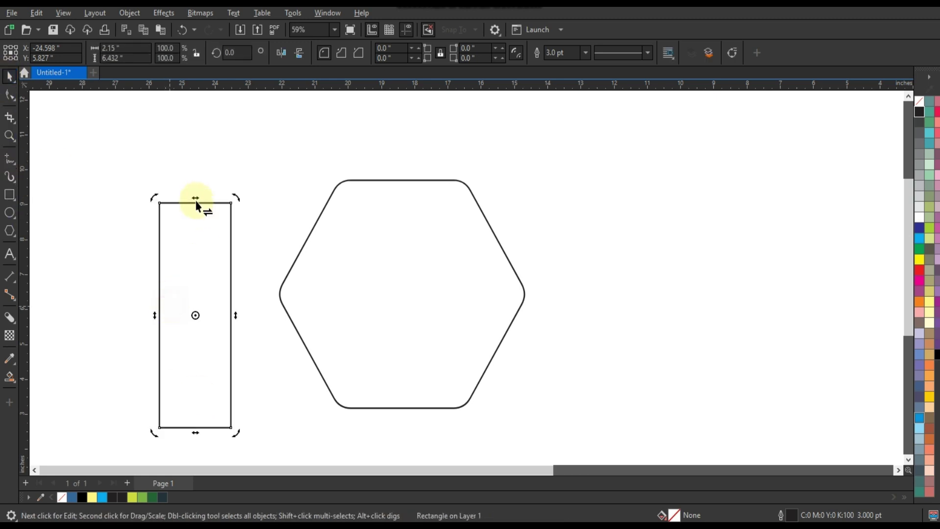
drag(196, 200, 284, 228)
drag(254, 279, 375, 289)
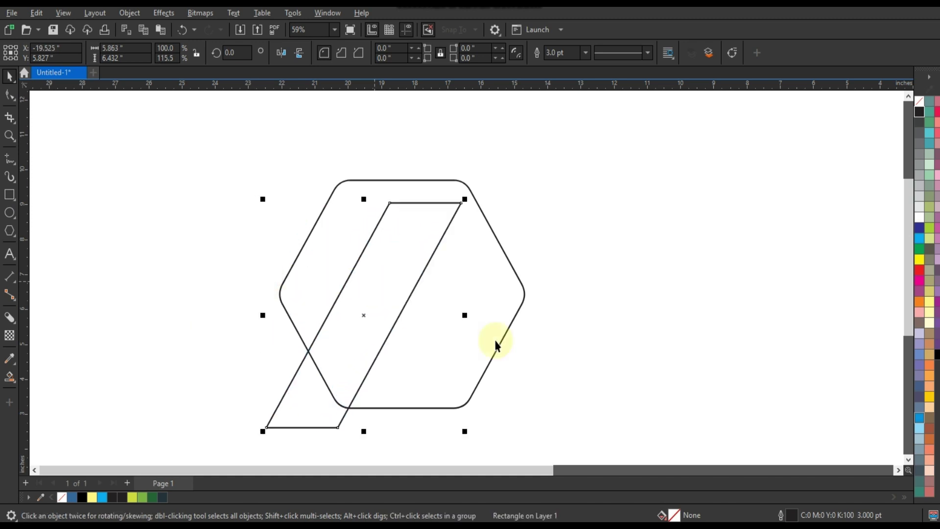
shift+click(451, 280)
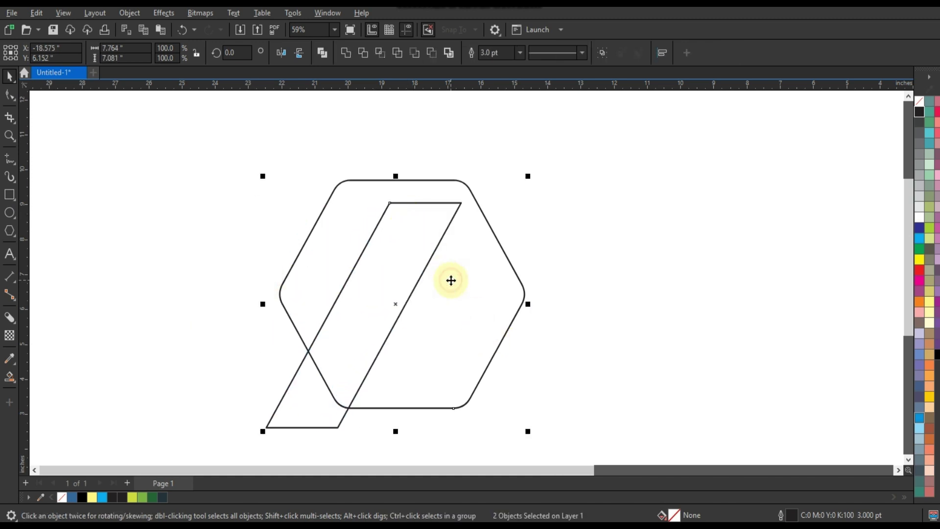
click(340, 289)
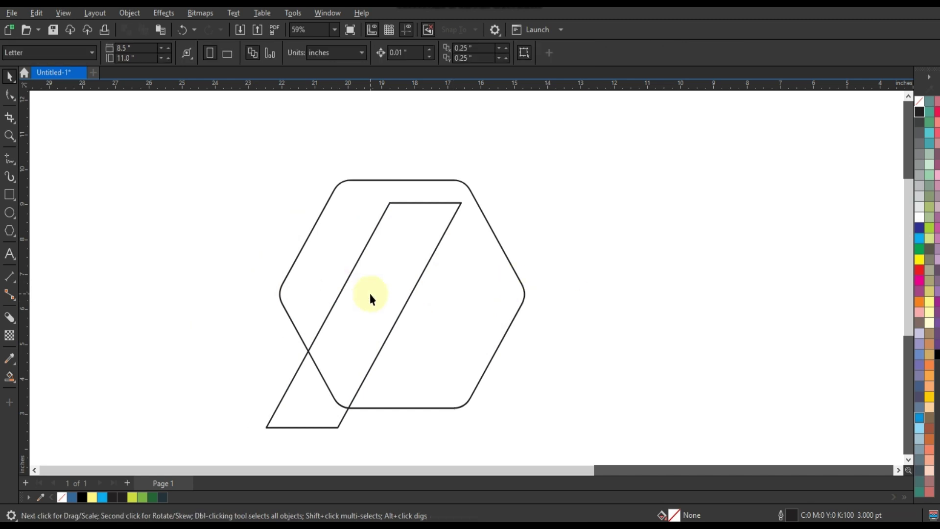
Step: Convert the parallelogram to curves and shorten it by lowering its top edge along the slant
click(9, 95)
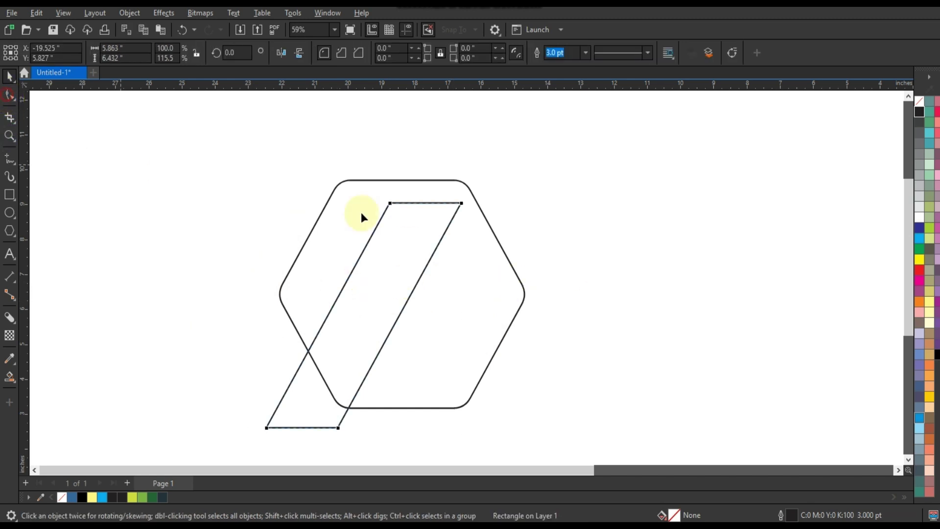
drag(461, 202, 431, 255)
click(10, 76)
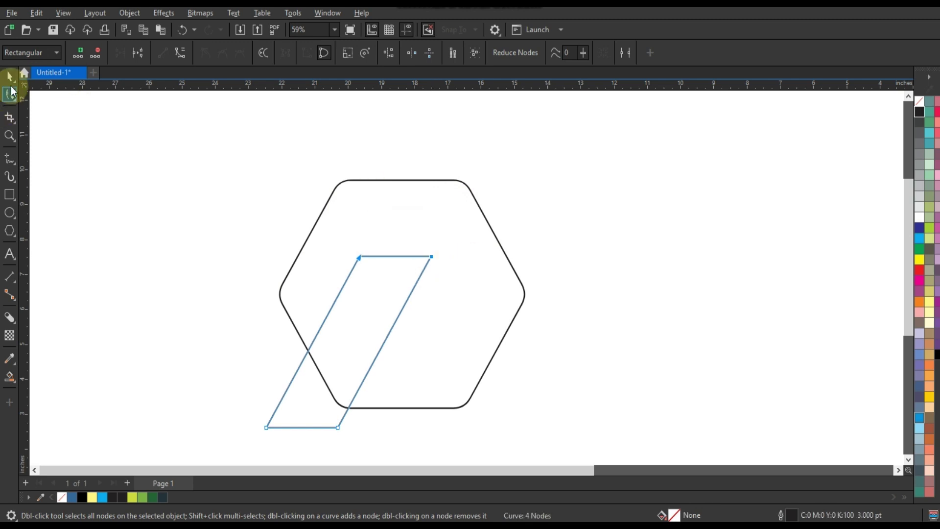
Step: Align the parallelogram's bottom with the hexagon's bottom edge and shift it slightly right to meet the hexagon's lower-left corner
shift+click(420, 408)
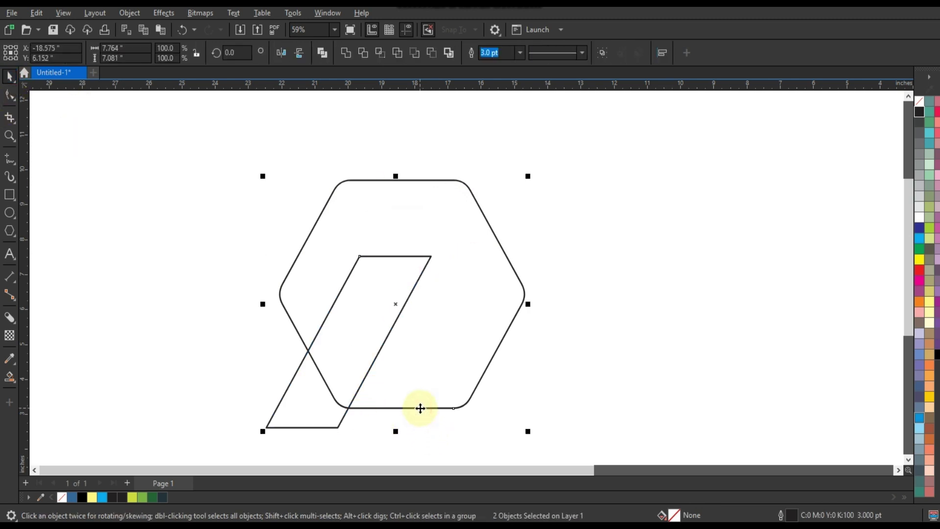
key(b)
click(557, 424)
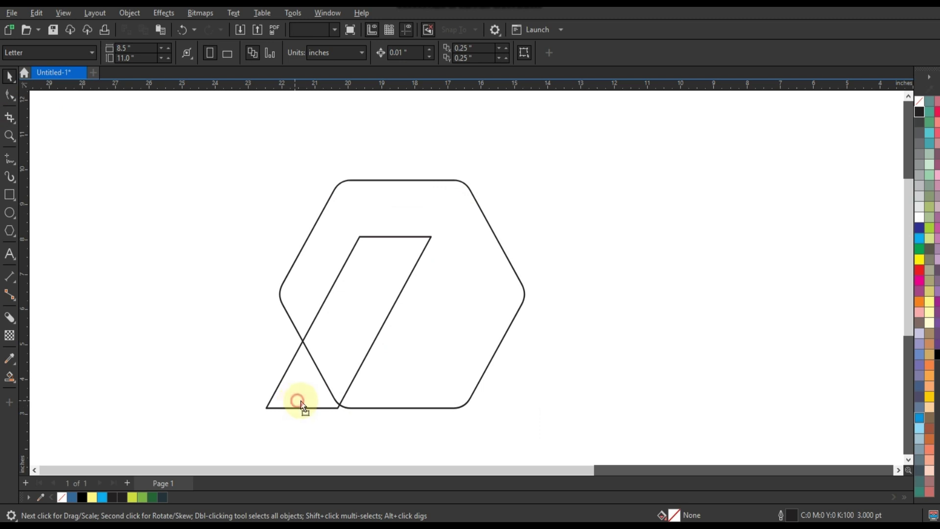
drag(302, 406, 309, 400)
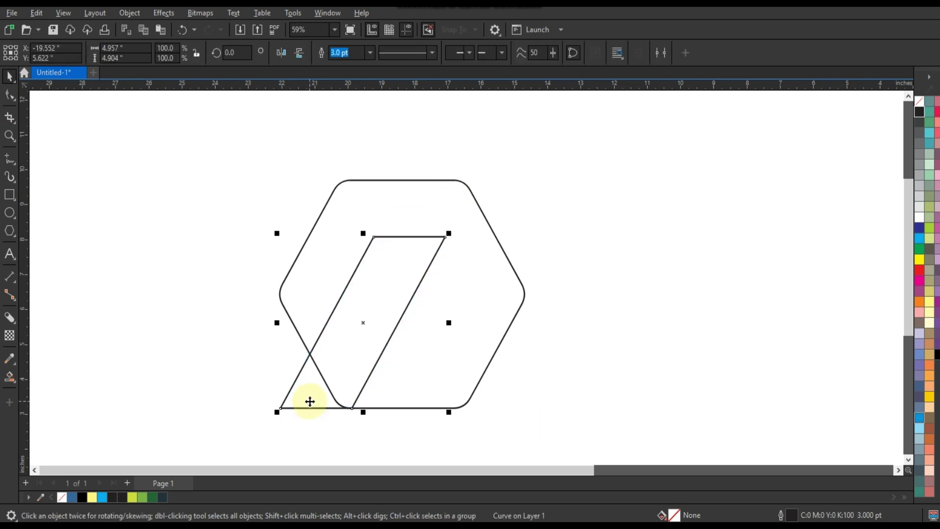
click(201, 394)
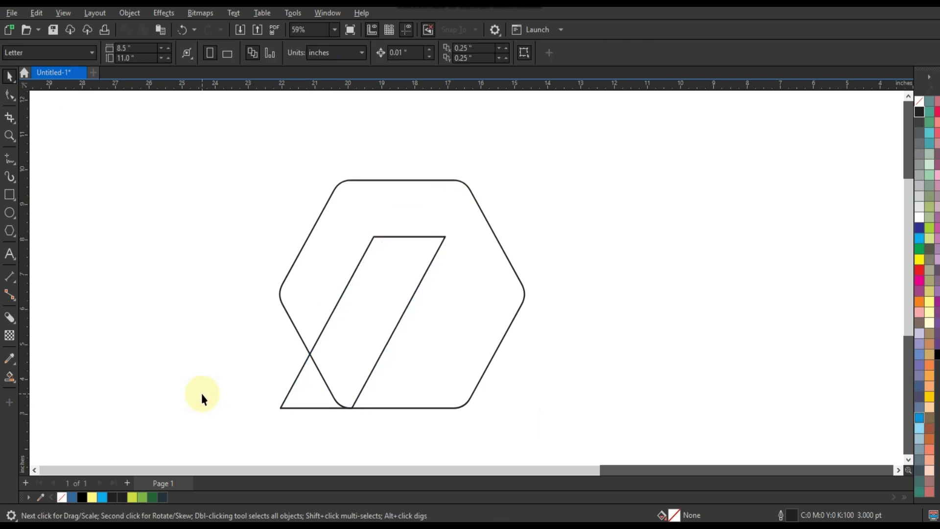
Step: Duplicate the parallelogram and nudge the copy about 0.45" to the right of the original
click(301, 389)
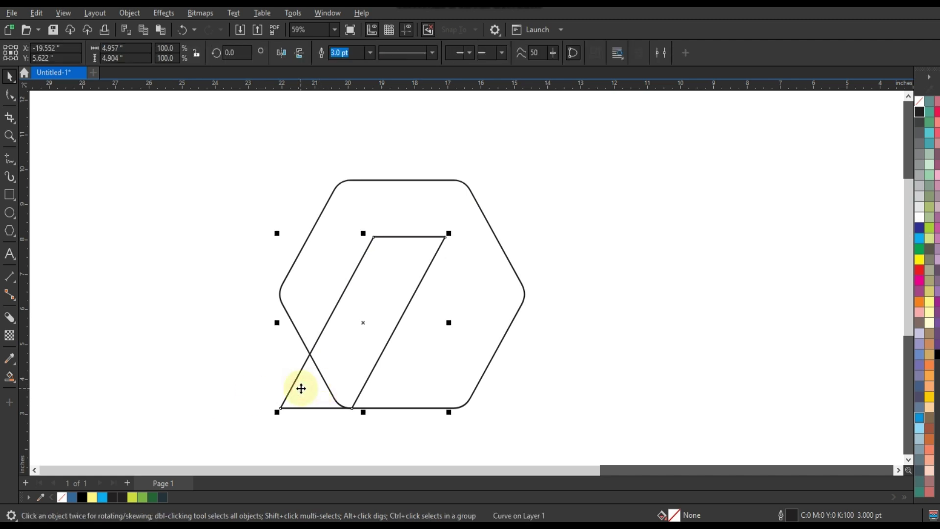
key(ctrl+d)
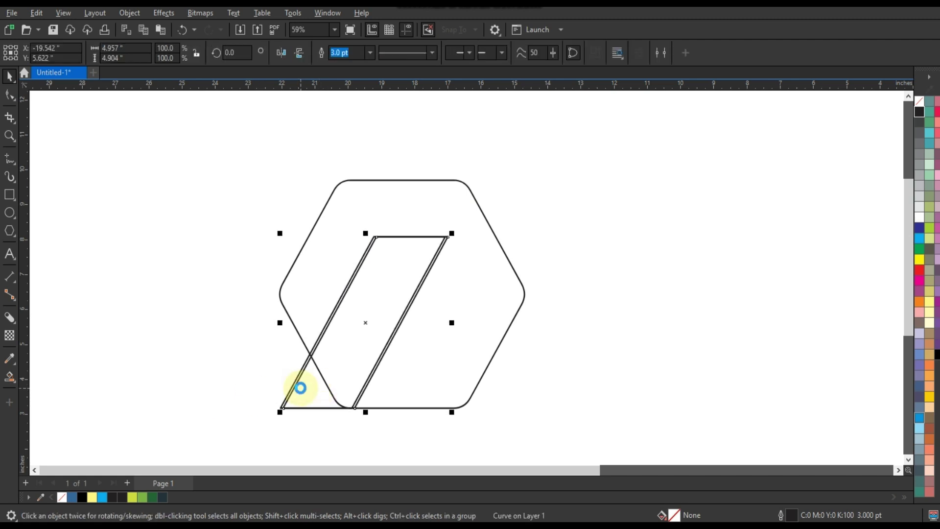
key(Right)
key(Right)
key(Right)
key(Right)
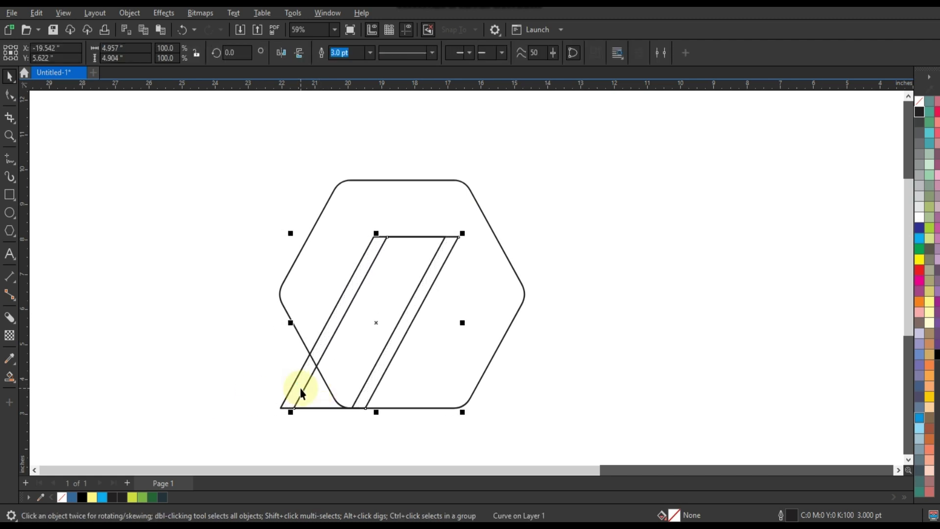
key(Right)
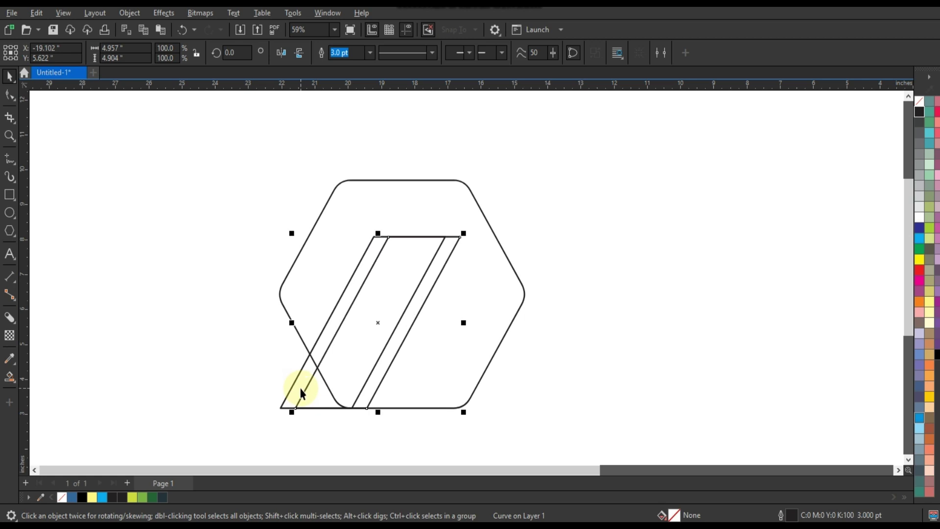
Step: Smart-fill the hexagon area and the copied parallelogram's regions with blue #336699, leaving the narrow left strip empty
click(9, 377)
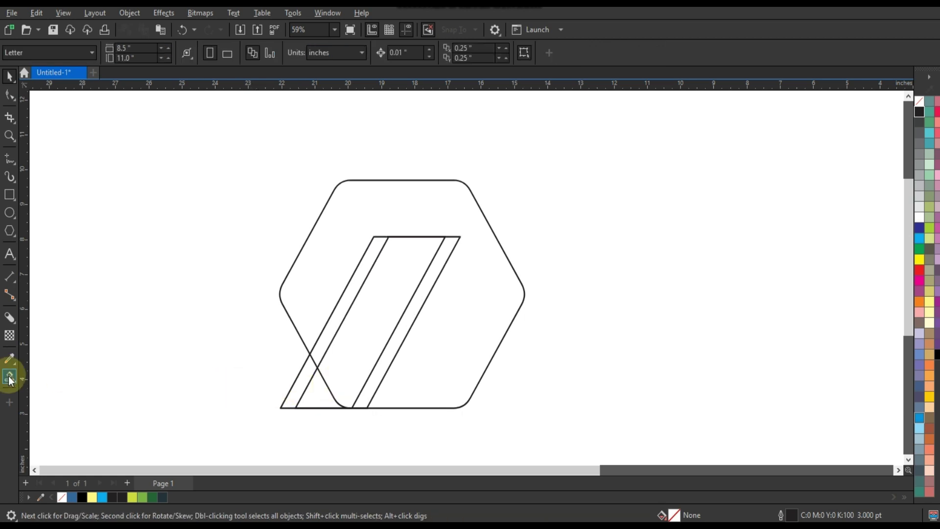
click(355, 236)
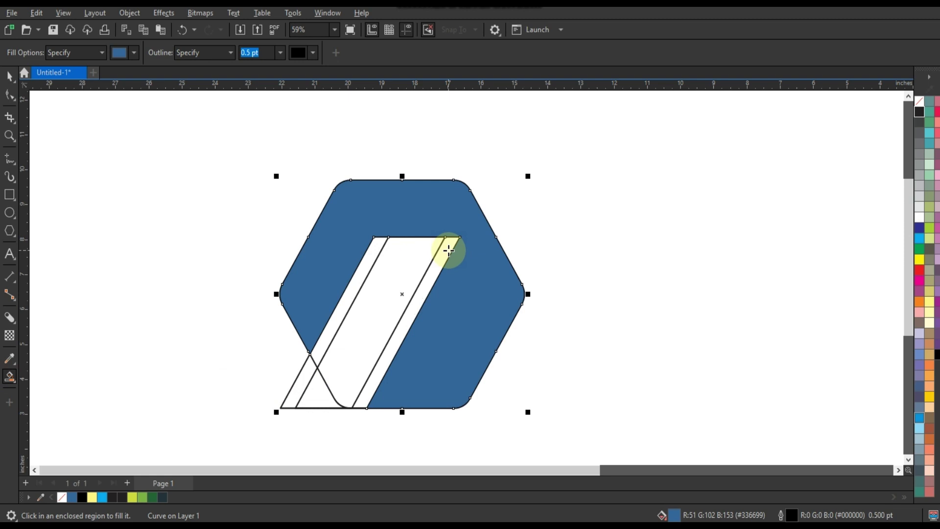
click(449, 250)
click(398, 266)
click(319, 381)
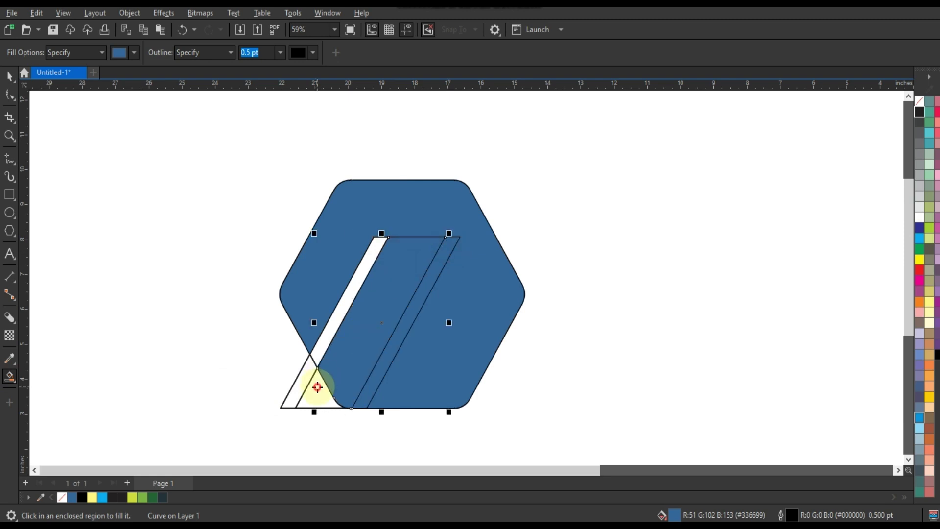
Step: Delete the original left parallelogram outline that extends past the hexagon's lower-left side
click(9, 76)
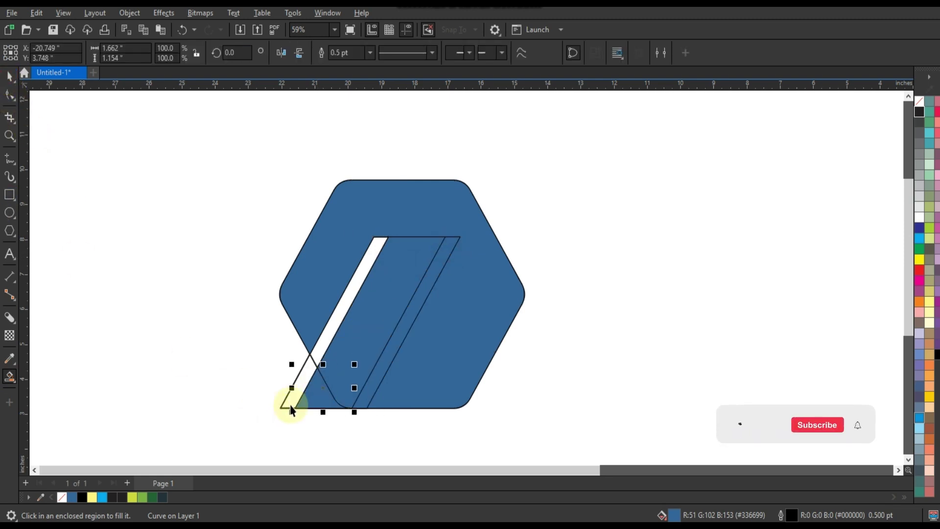
click(290, 409)
click(283, 409)
Step: Select the blue filled pieces and weld them into one shape with a slanted slot
click(315, 398)
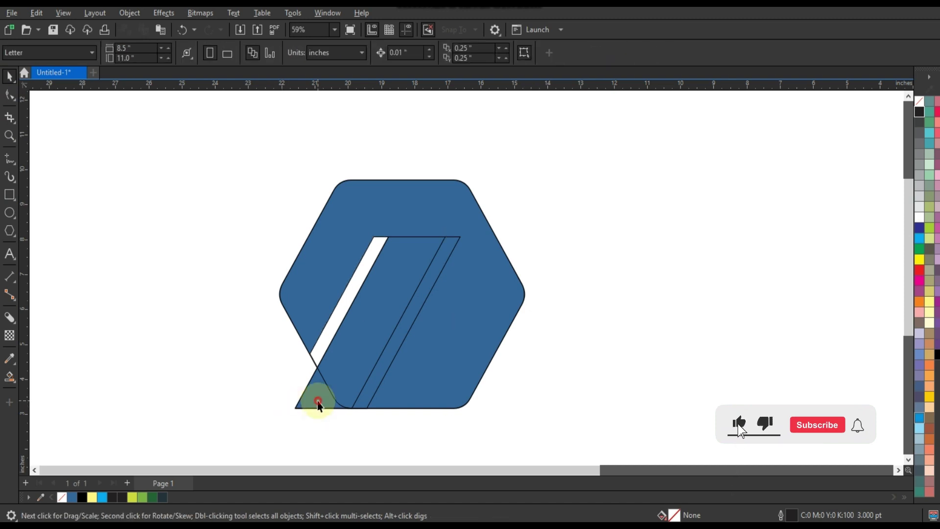
click(348, 365)
shift+click(400, 353)
shift+click(436, 351)
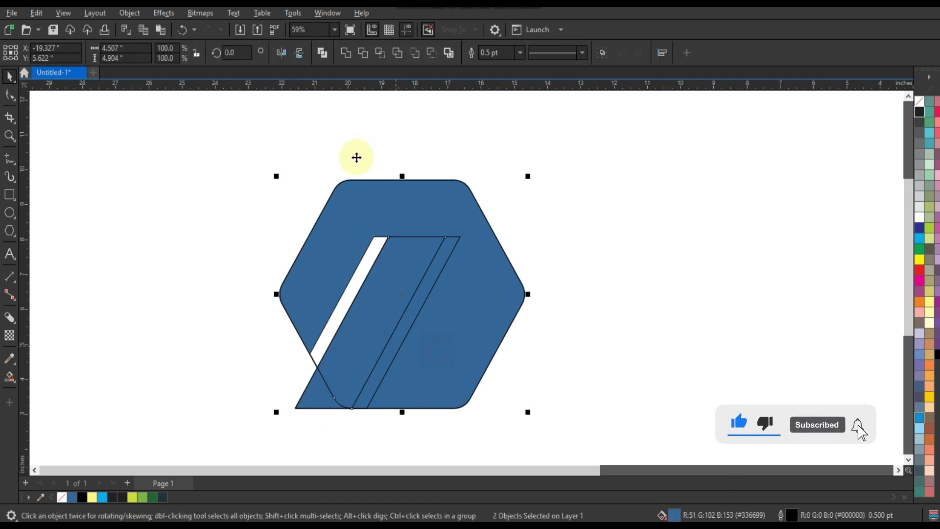
click(345, 52)
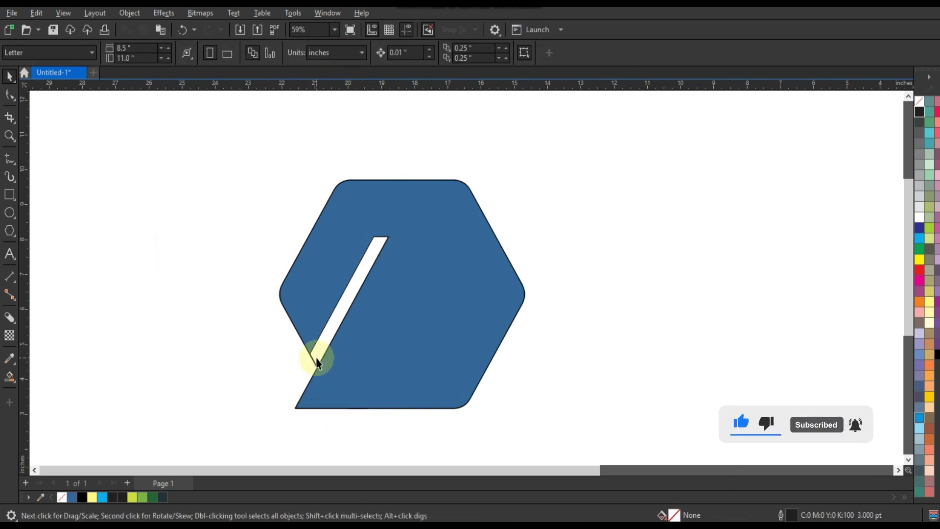
Step: Remove the fill from the welded shape and delete the leftover parallelogram outline
click(388, 338)
right_click(920, 104)
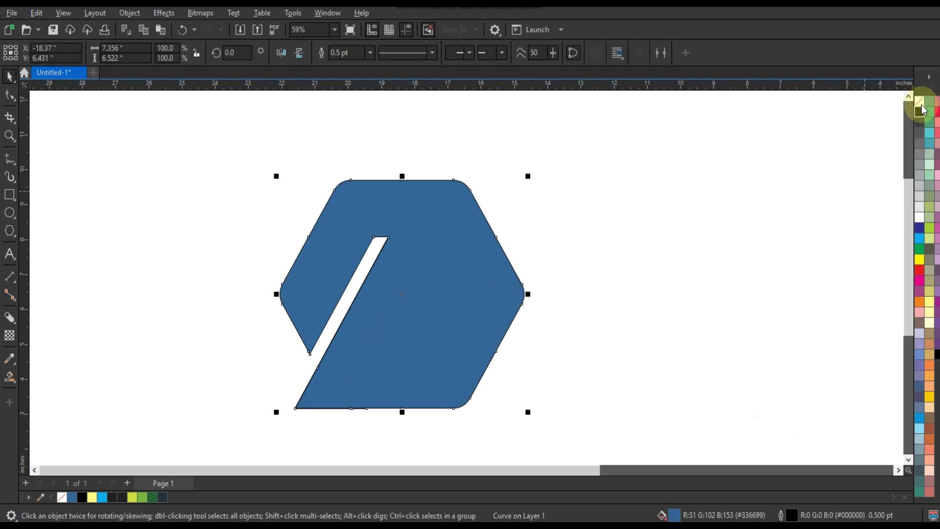
click(677, 211)
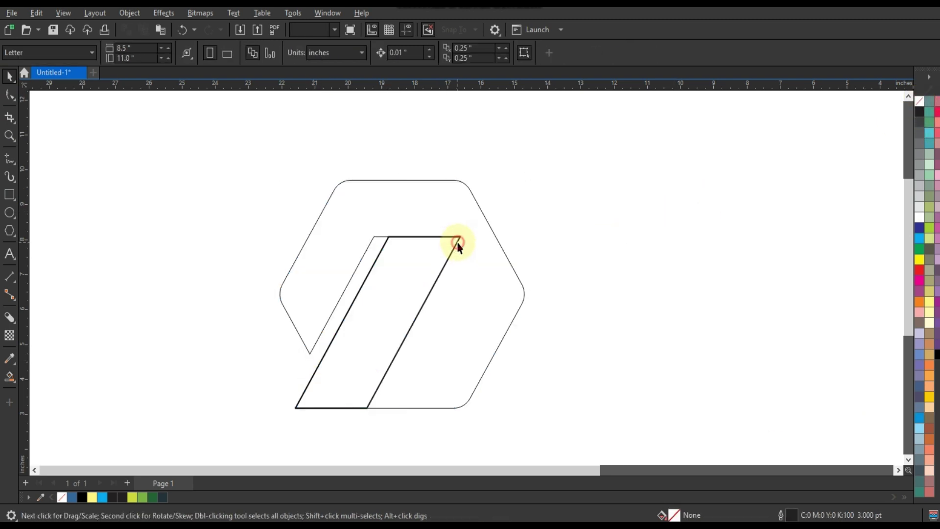
click(457, 244)
key(Delete)
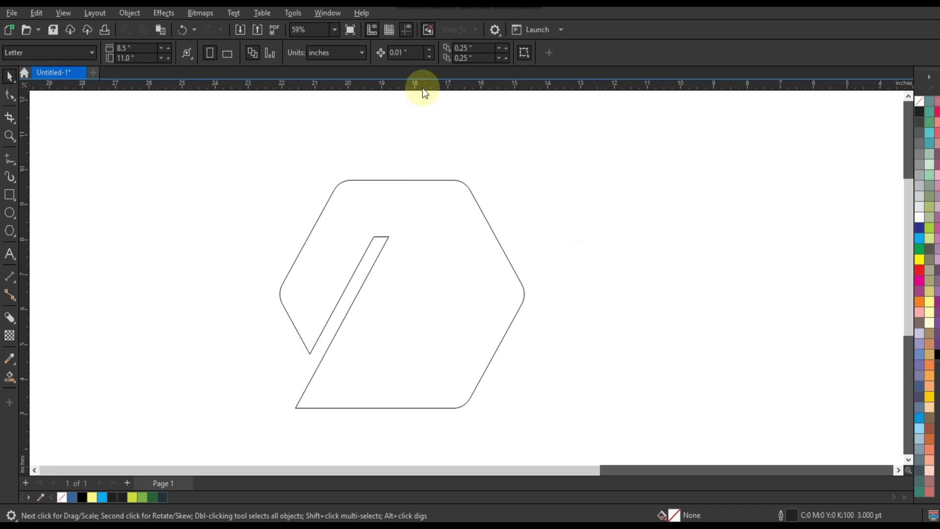
Step: Set the slotted hexagon's outline width to 3.0 pt
click(467, 194)
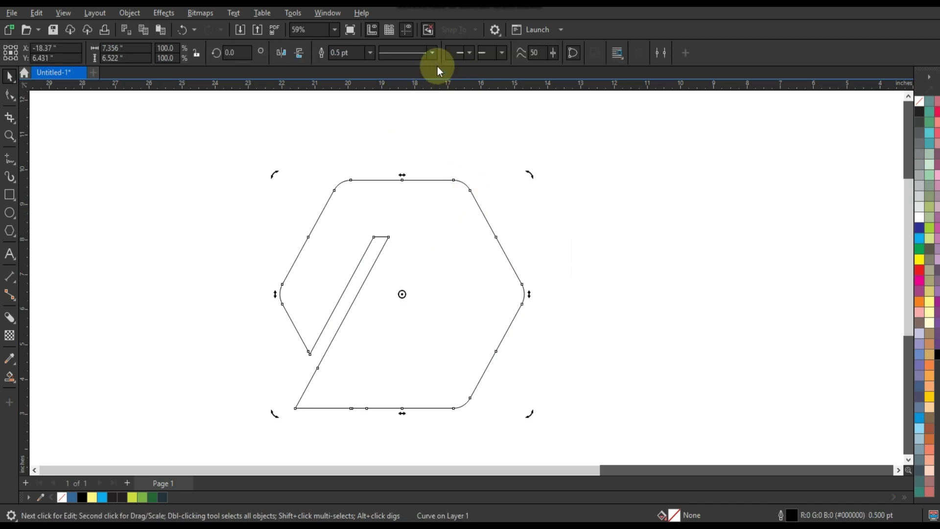
click(369, 52)
click(349, 122)
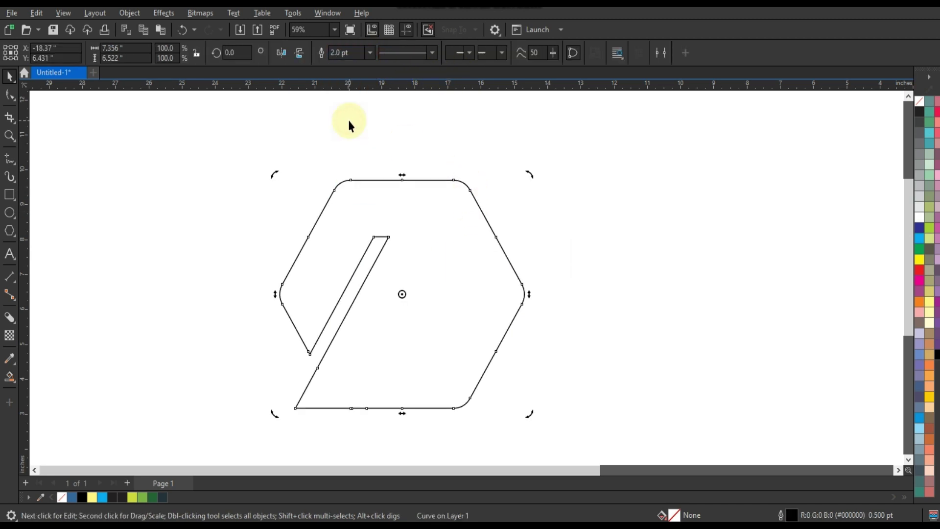
click(371, 55)
click(344, 134)
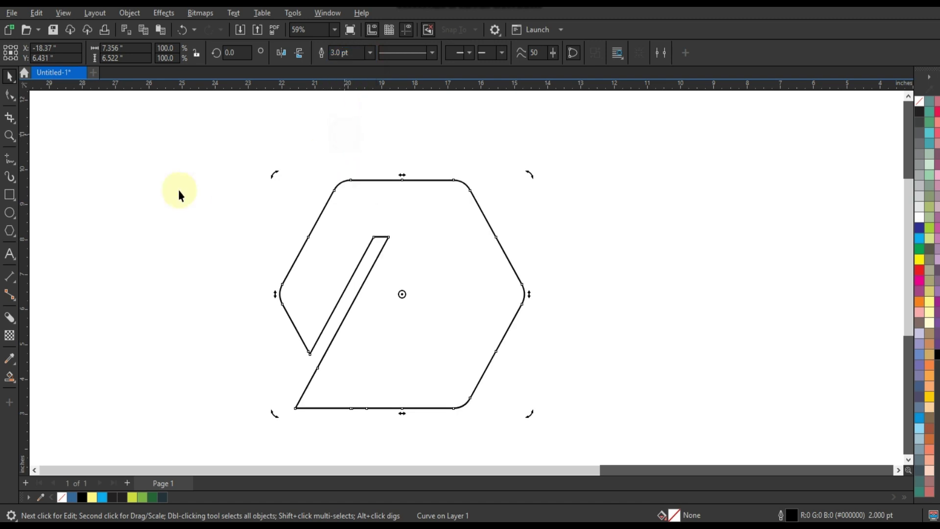
click(167, 192)
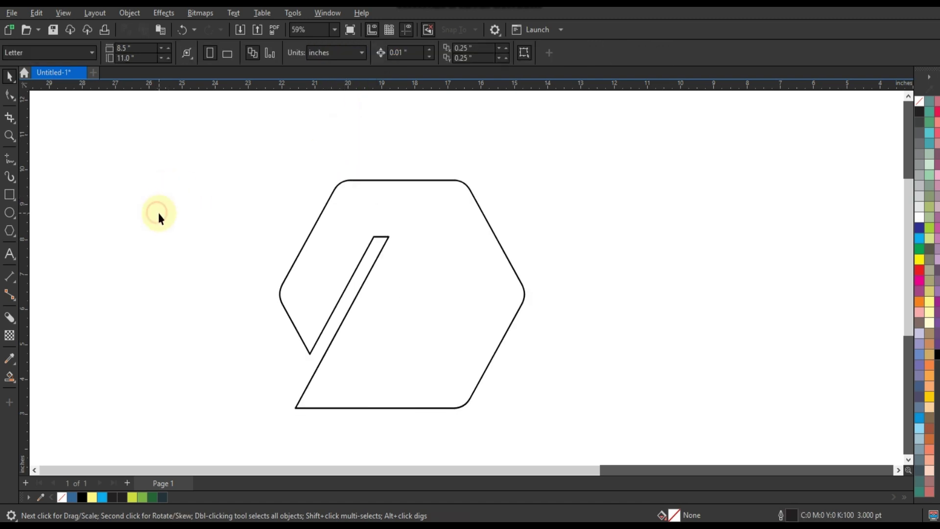
Step: Draw a horizontal bar about 4.09" by 0.53" left of the hexagon, with fully rounded ends of 0.267" radius
click(11, 198)
drag(84, 226, 187, 260)
click(9, 95)
click(10, 76)
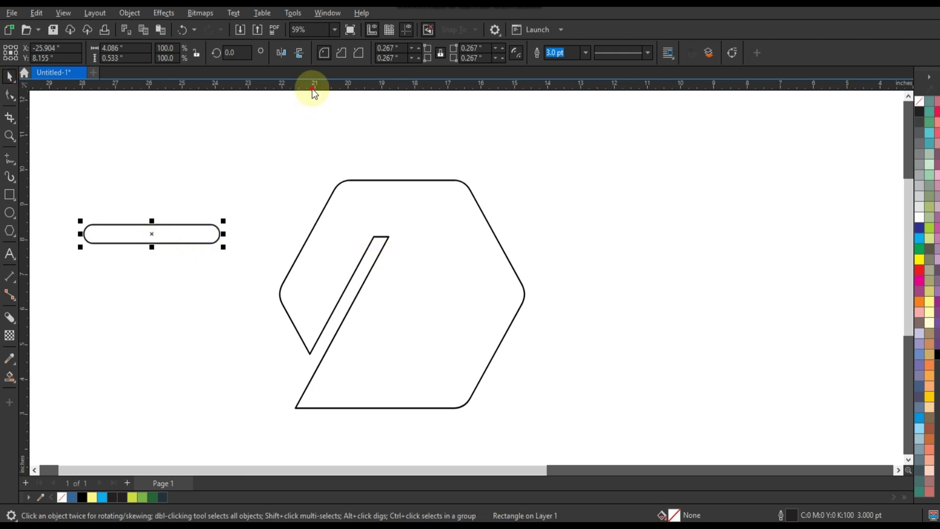
Step: Place a horizontal guideline at the slot's upper edge and move the rounded bar into the hexagon directly beneath it
drag(312, 88, 312, 236)
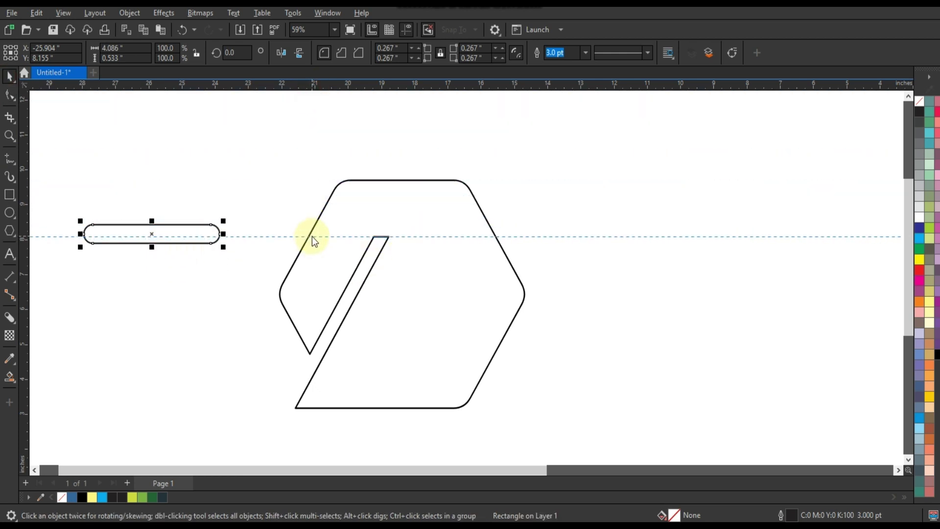
click(313, 236)
click(188, 243)
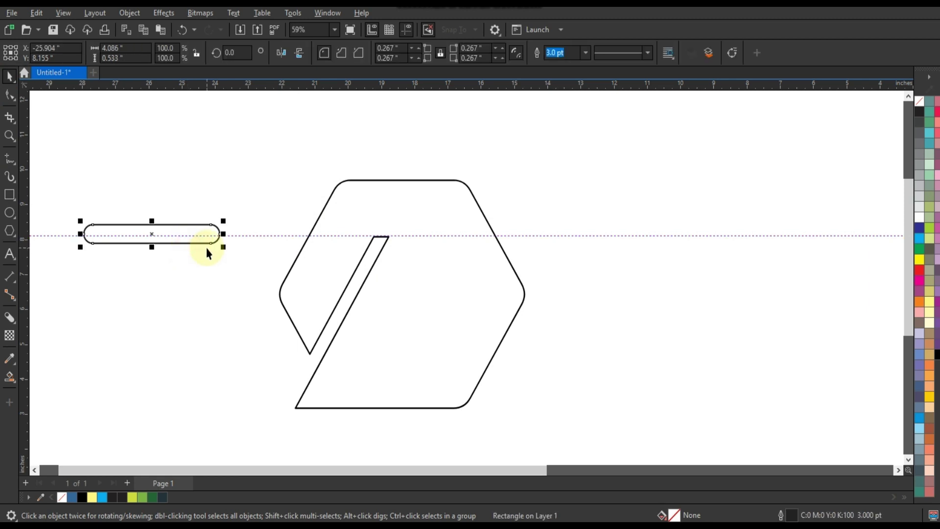
drag(207, 252, 389, 259)
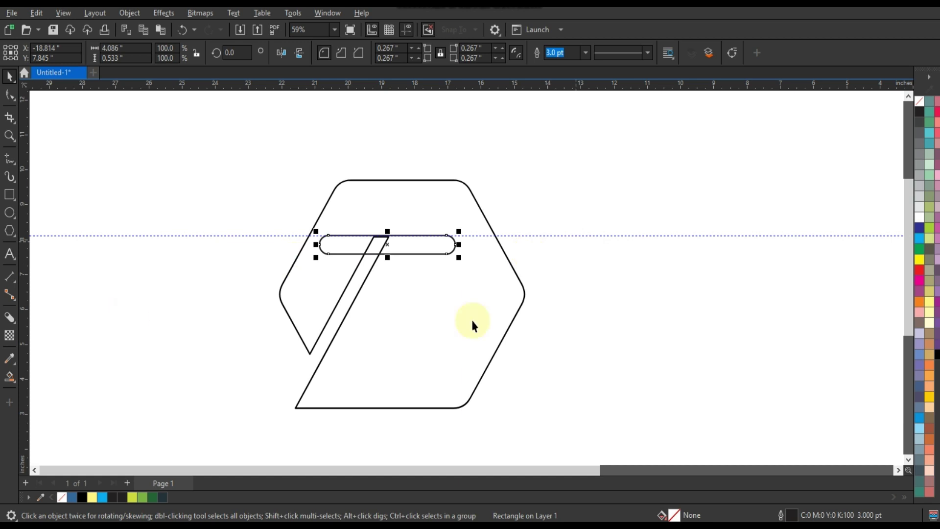
Step: Fill the bar with 40% black and cast a block shadow about 1.7" deep at about 241°, parallel to the slot
click(920, 174)
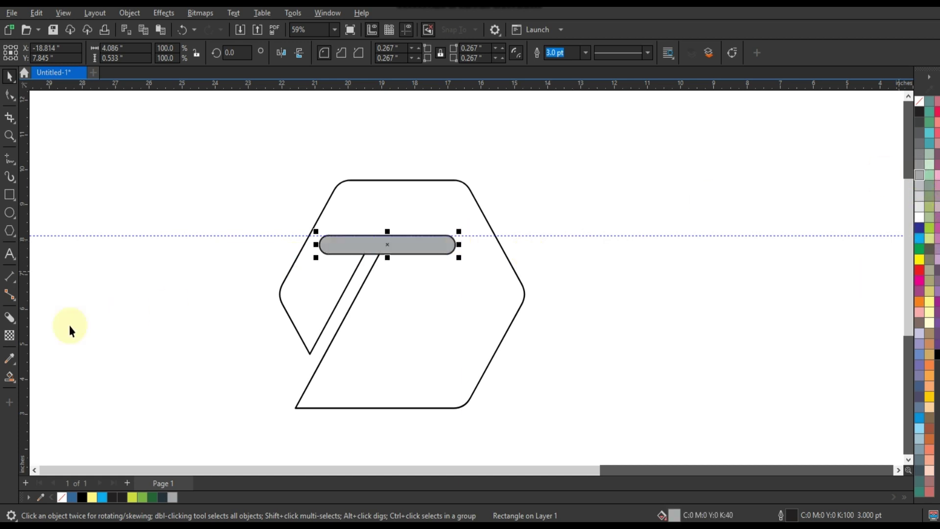
click(12, 321)
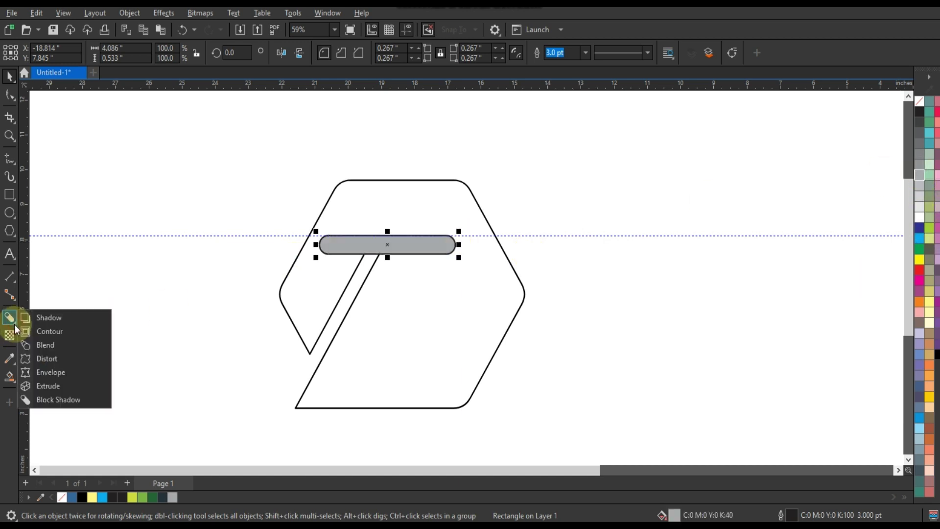
click(55, 399)
drag(410, 251, 359, 297)
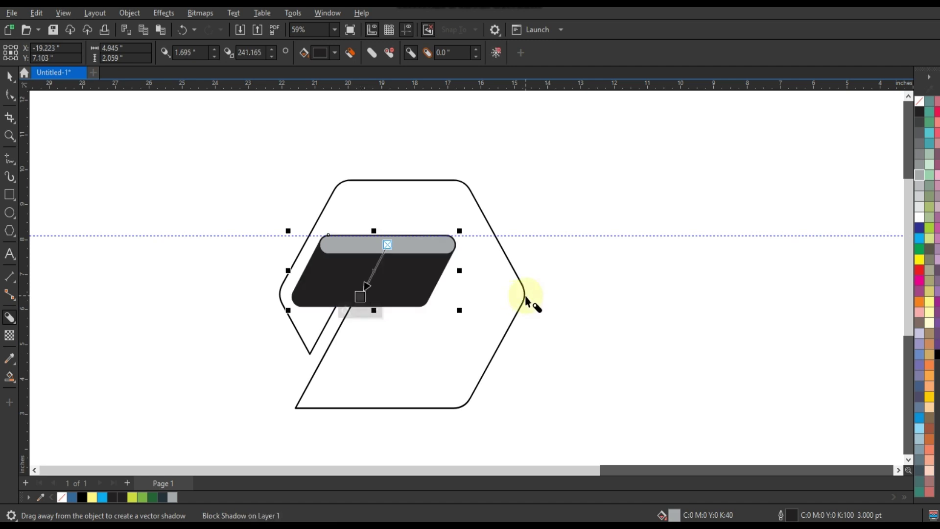
Step: Break the block shadow apart from the rounded bar
click(9, 76)
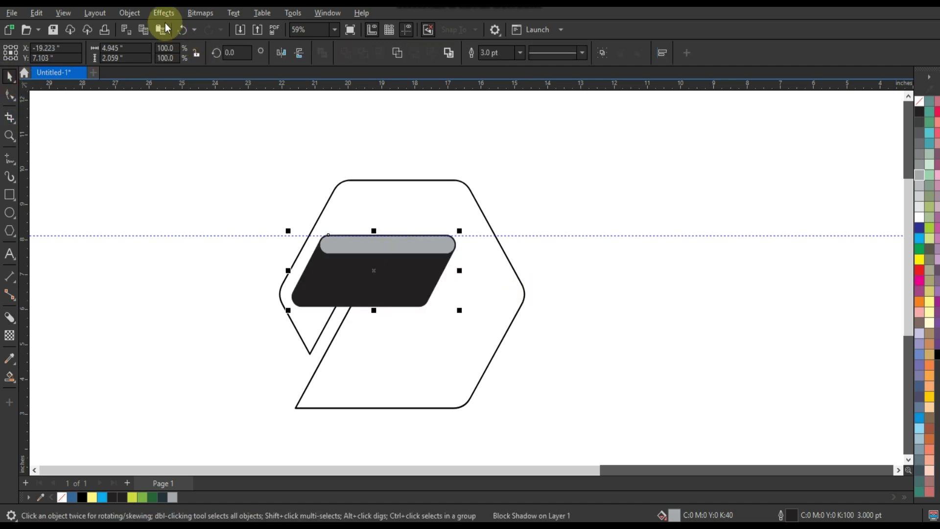
click(135, 17)
click(157, 299)
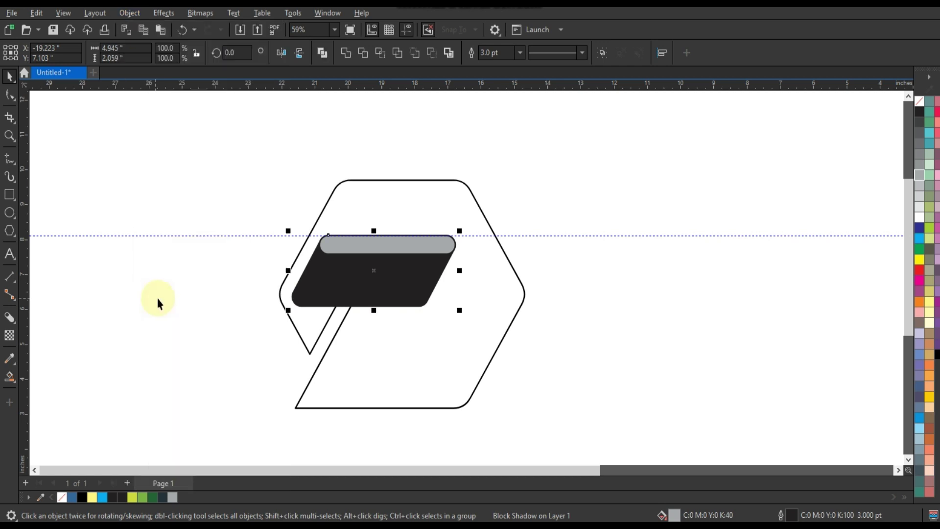
Step: Remove the fill from the separated shadow shape and give it a black outline
click(344, 294)
click(919, 101)
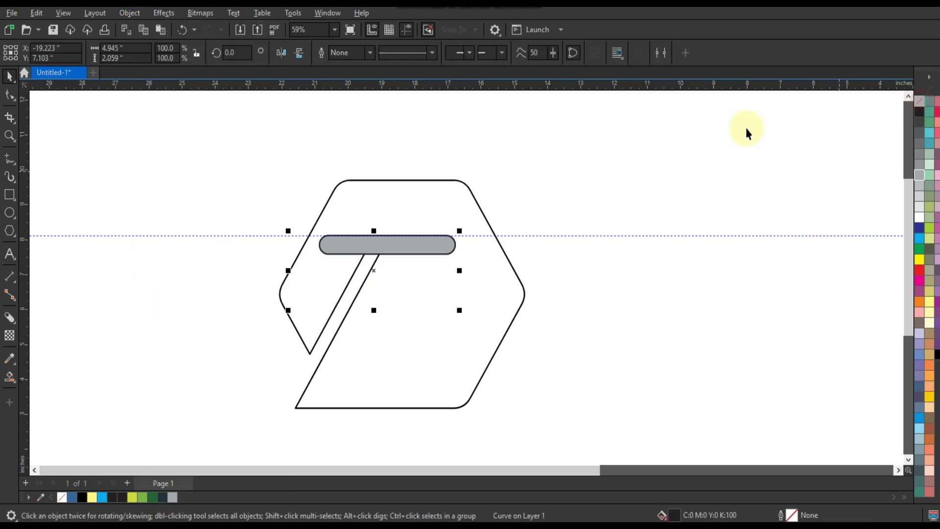
right_click(919, 112)
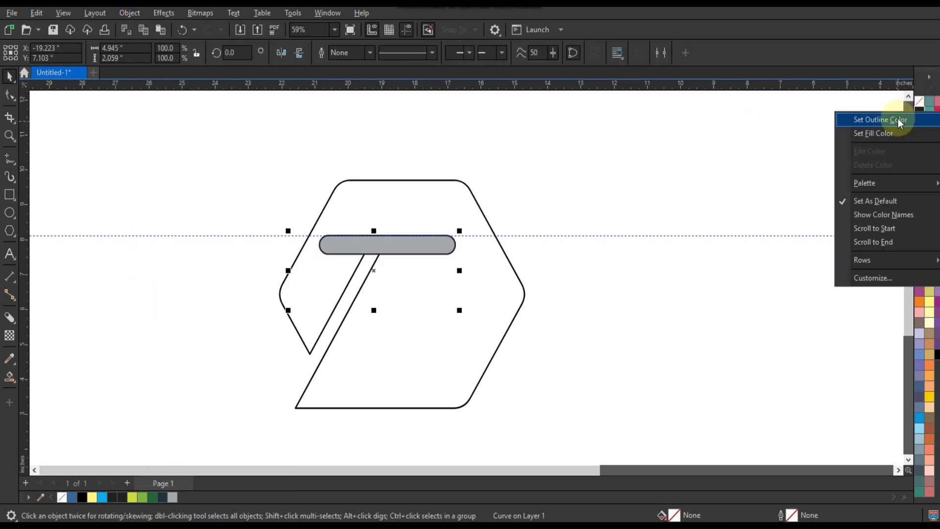
click(664, 162)
Step: Remove the grey fill from the rounded bar, keeping only its outline
click(425, 247)
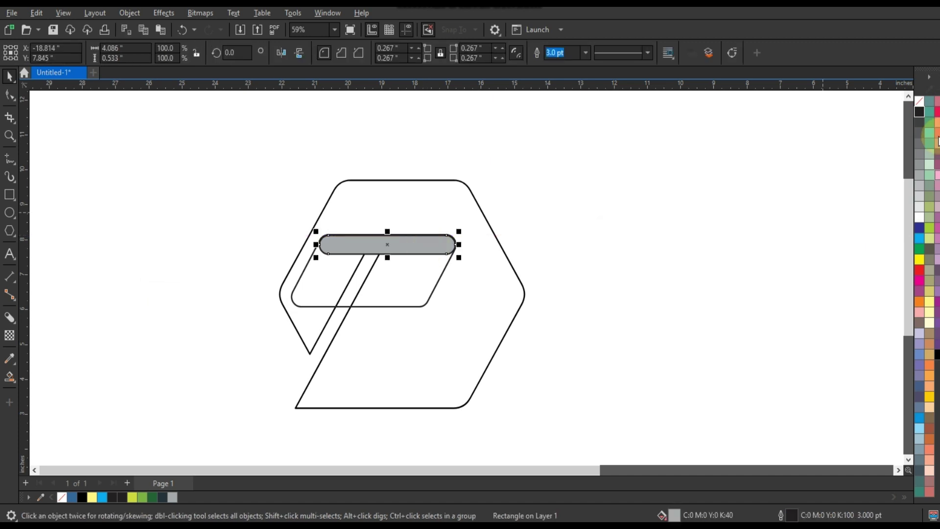
click(919, 100)
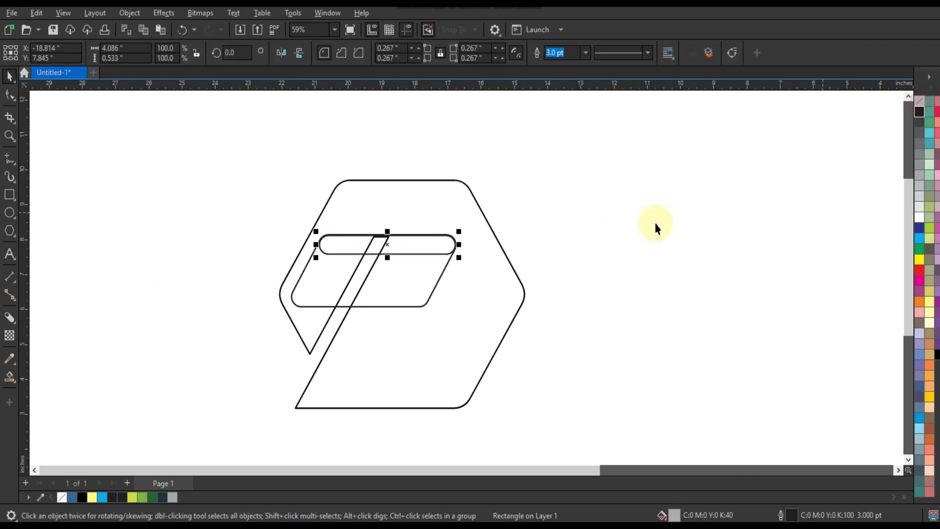
click(707, 213)
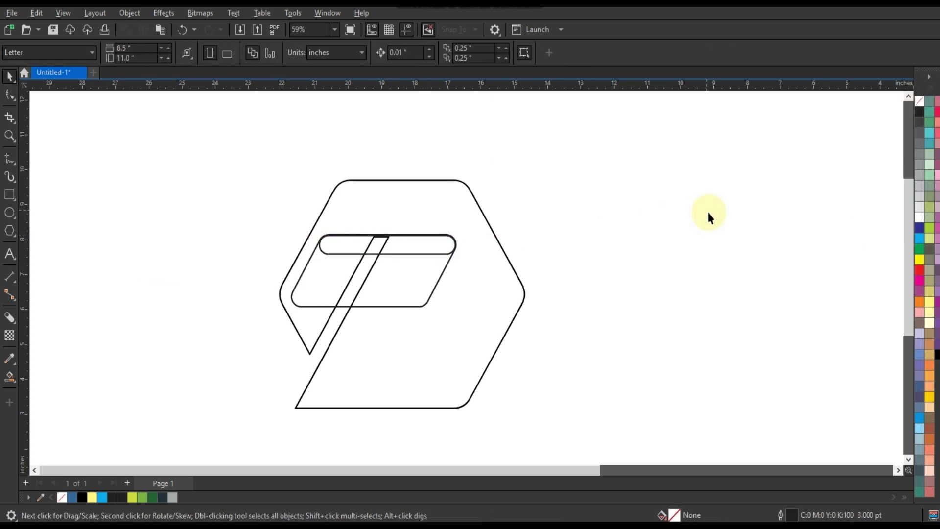
Step: Copy the slanted rounded shape down and to the right, placing the duplicate against the hexagon's right corner
click(411, 253)
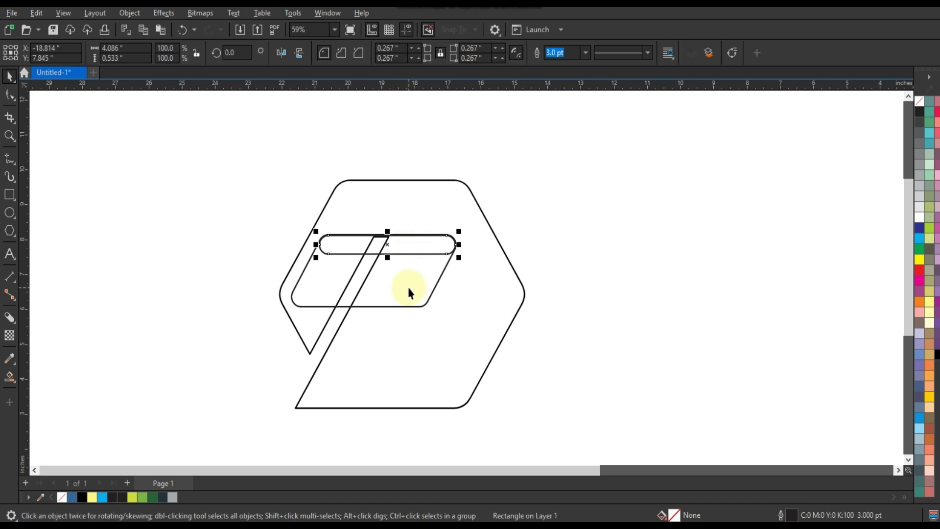
click(391, 282)
drag(391, 281, 463, 322)
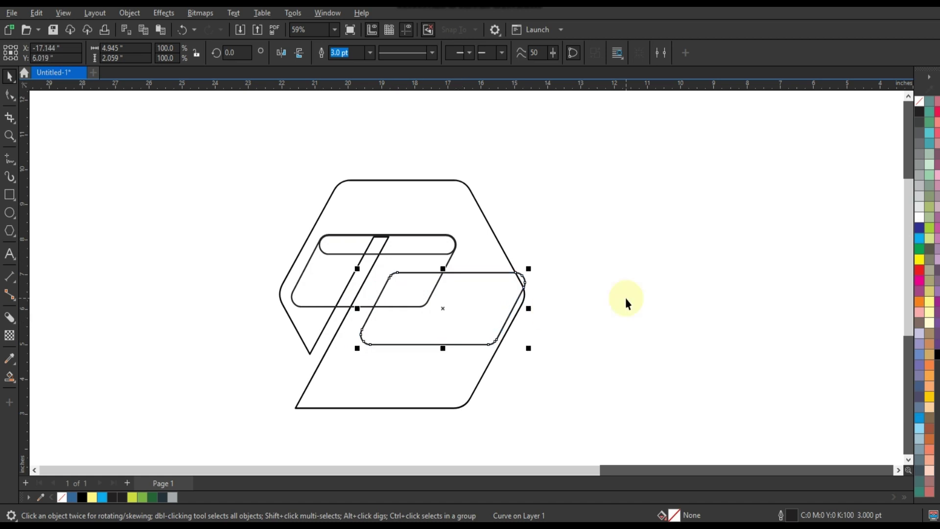
click(624, 297)
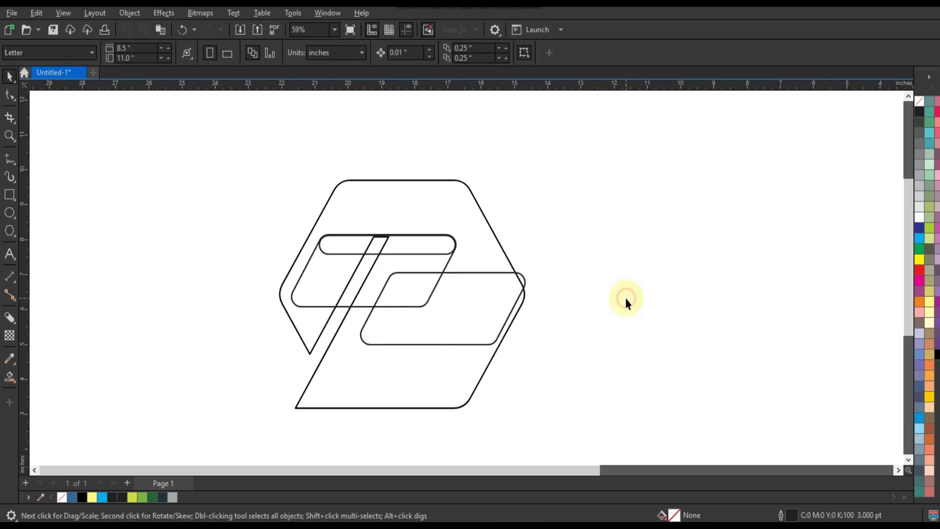
Step: Move the rounded bar down along the slant so it sits directly beneath the first slanted rounded shape
click(441, 253)
drag(386, 246, 353, 319)
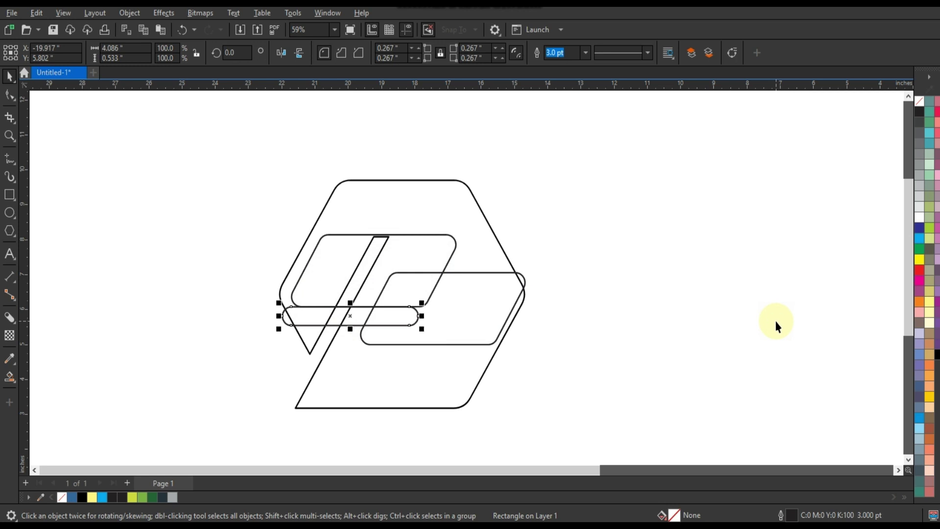
click(776, 325)
Step: Draw a straight slanted line about 4.08" wide and 7.07" high across the hexagon, parallel to the slot
click(10, 158)
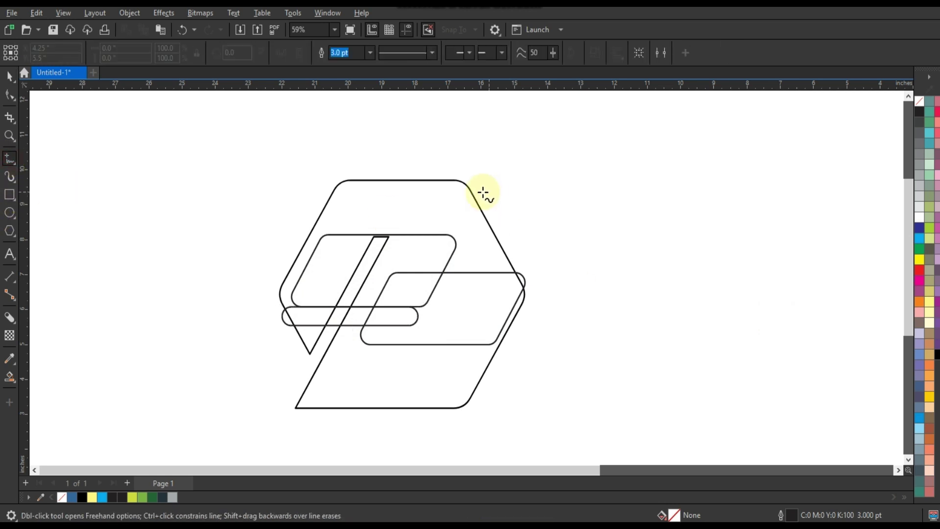
click(365, 431)
click(9, 77)
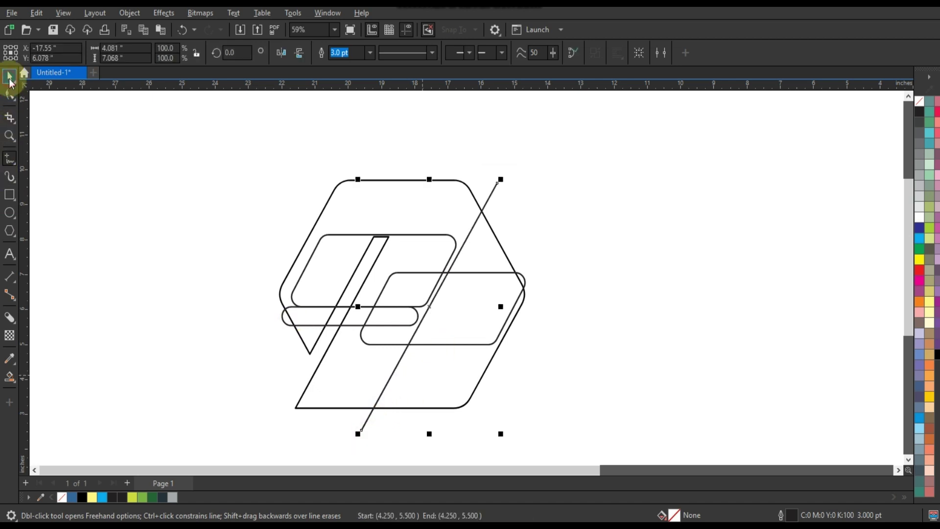
Step: Nudge the slanted line left about 0.14" so it meets the right side of the first slanted rounded shape
key(Left)
key(Left)
key(Left)
key(Left)
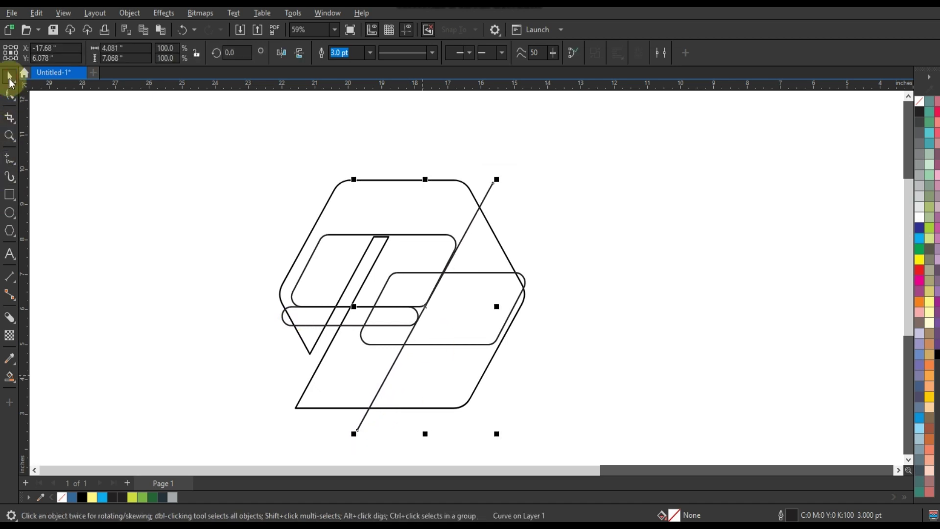
key(Left)
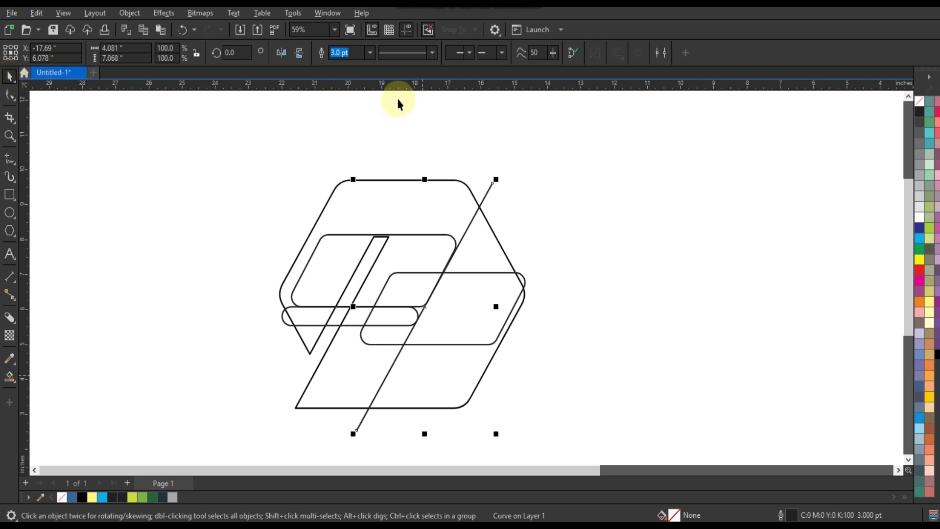
click(602, 230)
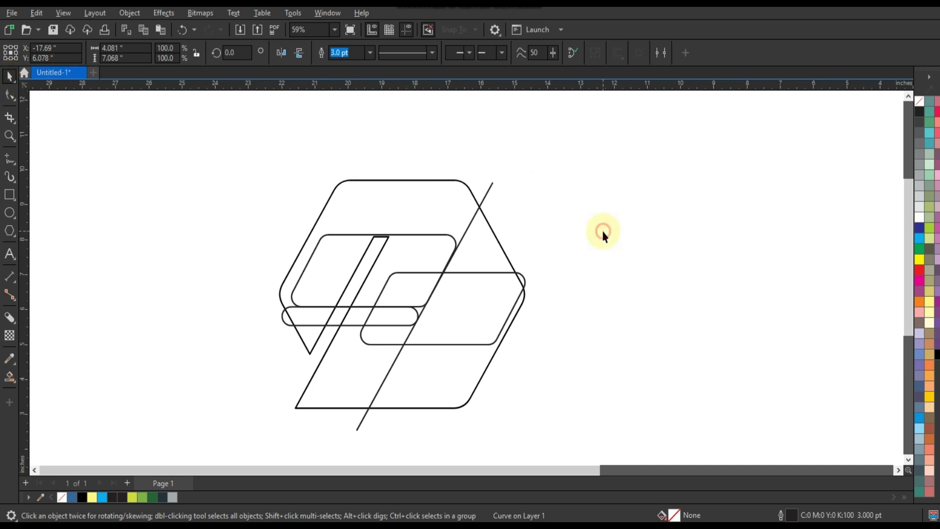
Step: Nudge the lower slanted rounded shape down about 0.28" so its right side follows the hexagon's right corner
click(452, 335)
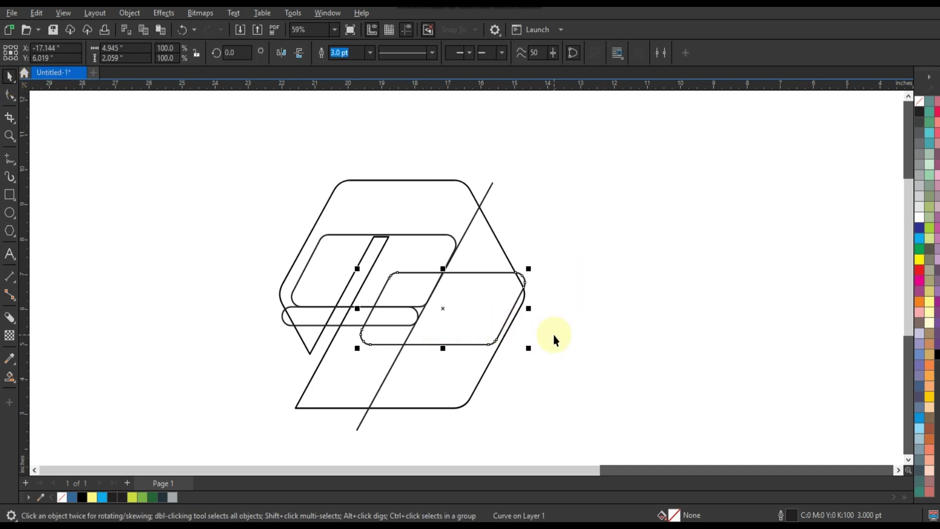
key(Down)
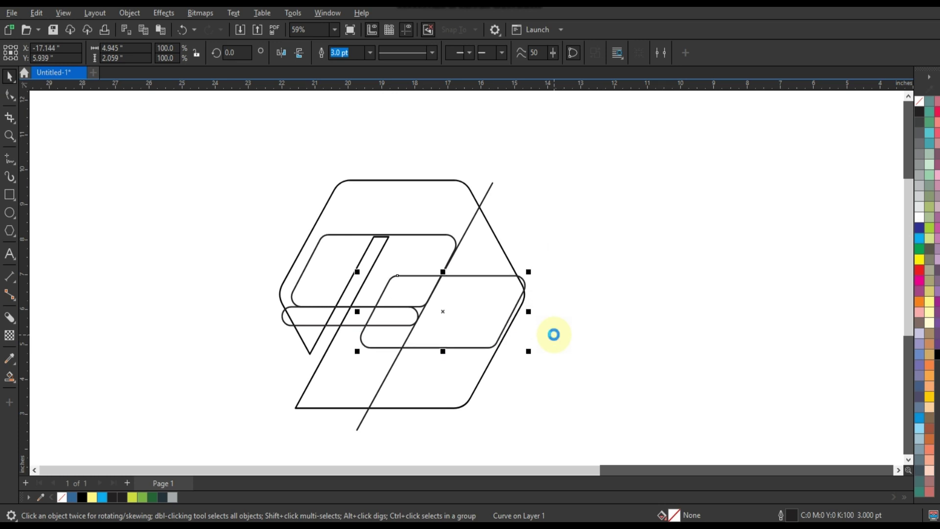
key(Down)
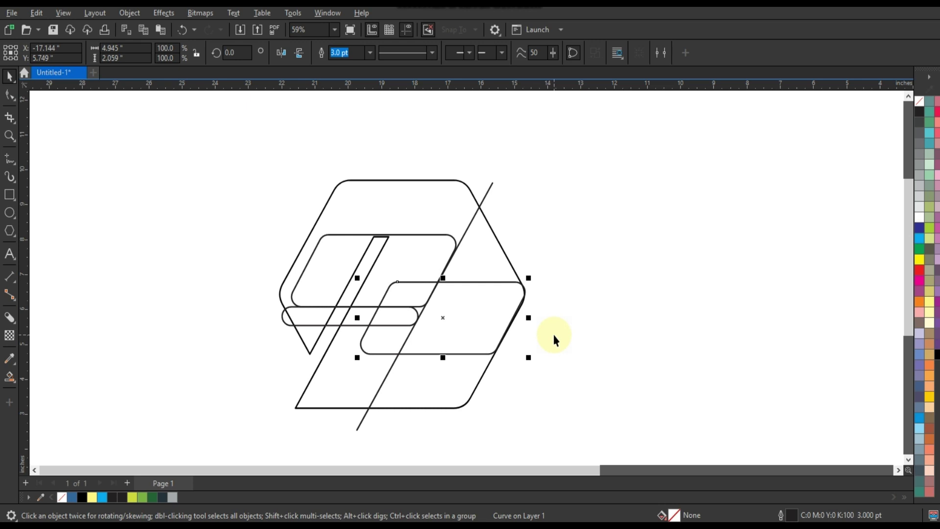
key(ctrl+Down)
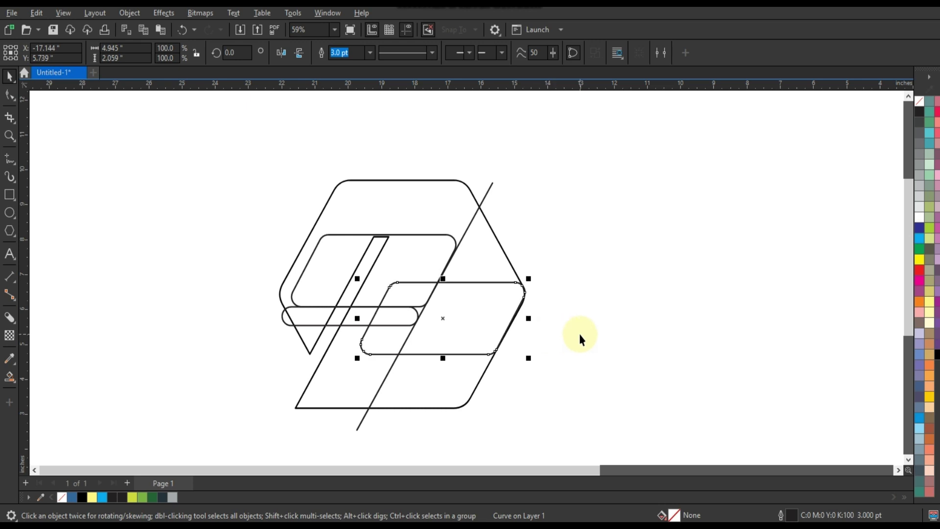
Step: Duplicate the slanted line about 0.96" to the right, parallel to the original
click(585, 327)
drag(478, 206, 512, 217)
click(604, 284)
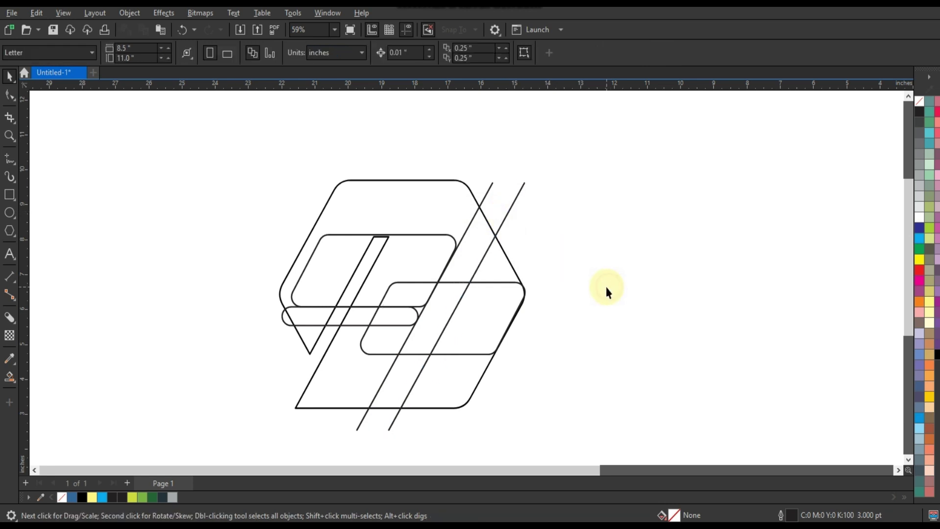
Step: Smart-fill in blue (#336699) the three regions between the slot and the first slanted line, above the rounded bar
click(11, 377)
click(413, 259)
click(406, 295)
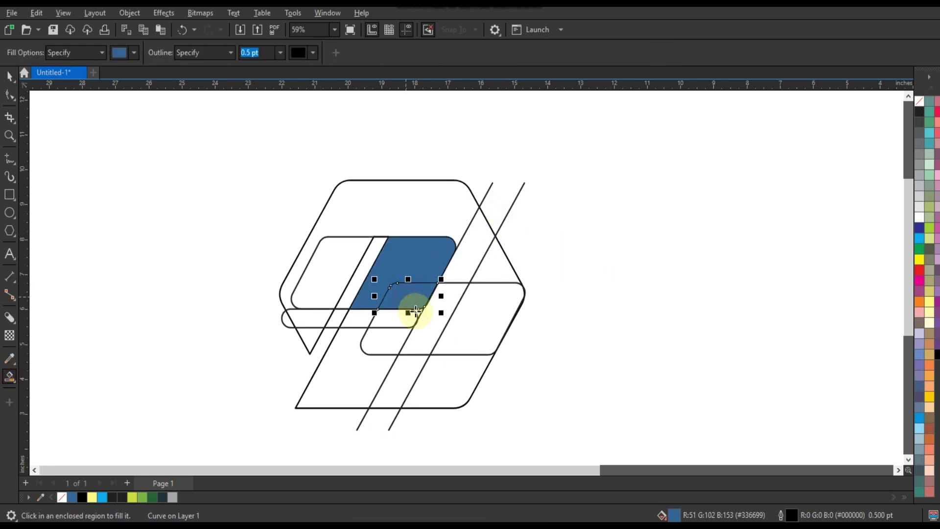
click(416, 311)
Step: Select the three blue filled pieces and weld them into one slanted shape
click(10, 76)
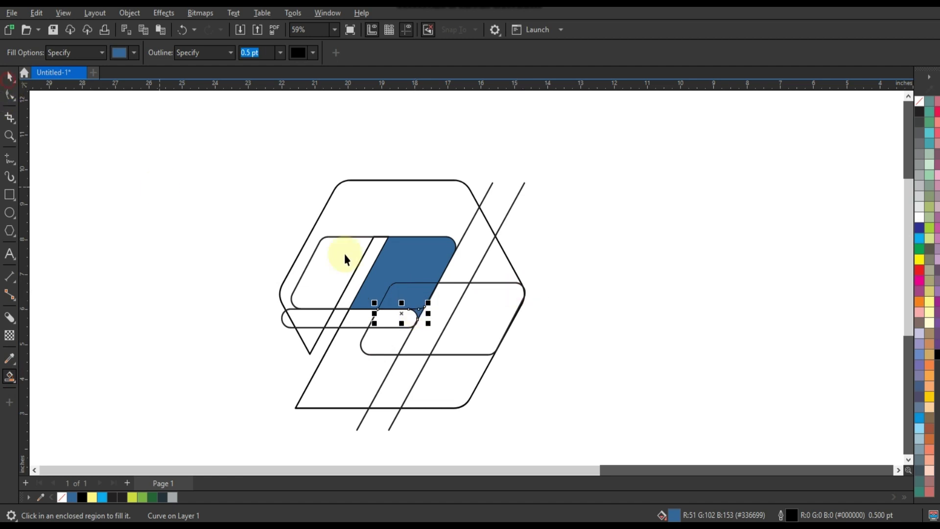
shift+click(395, 291)
shift+click(413, 248)
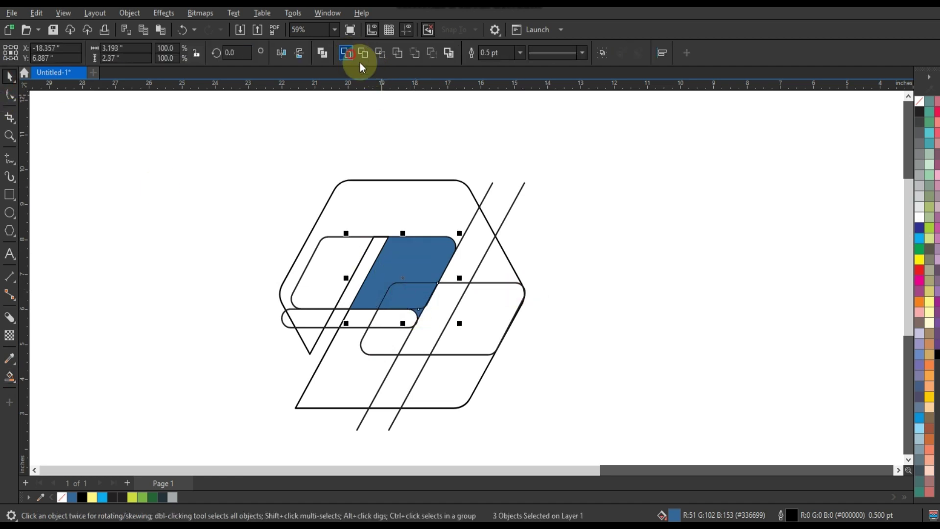
click(611, 238)
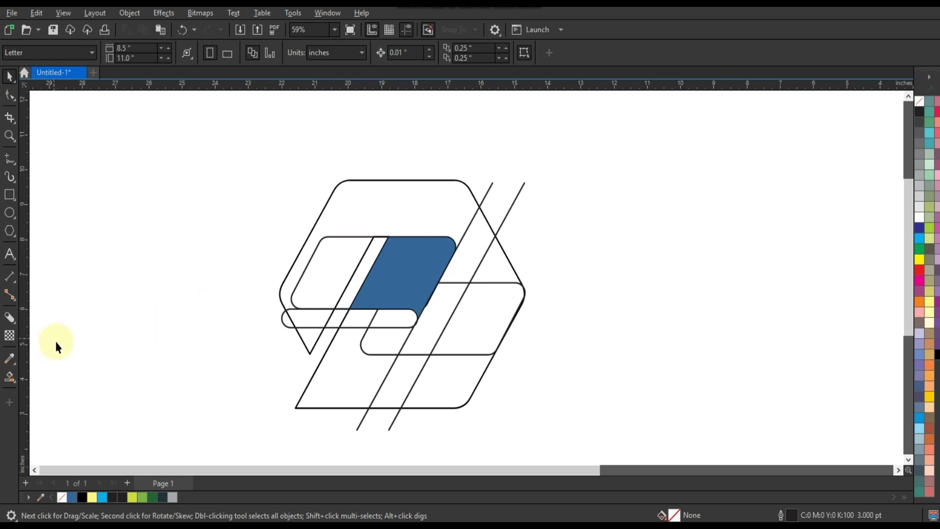
Step: Smart-fill in blue the rounded bar's right end, where it overlaps the lower slanted rounded shape
click(8, 376)
click(384, 321)
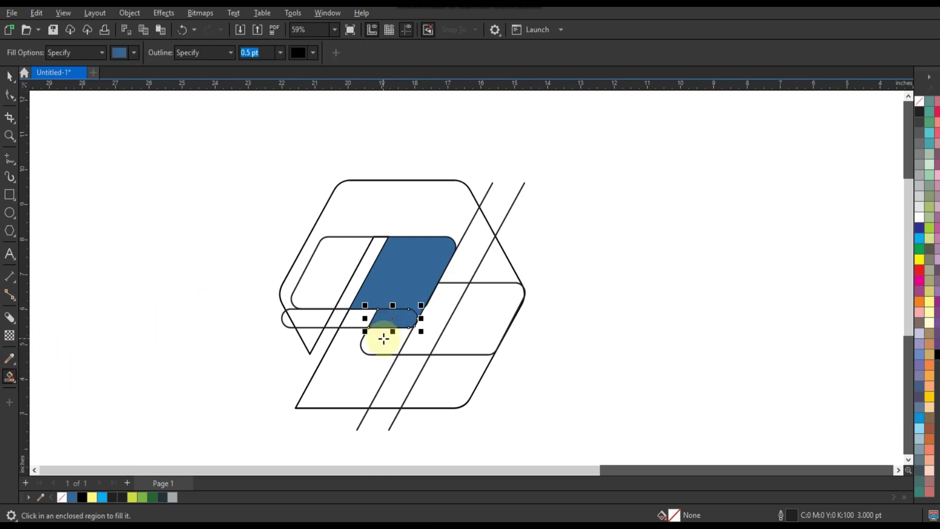
click(10, 76)
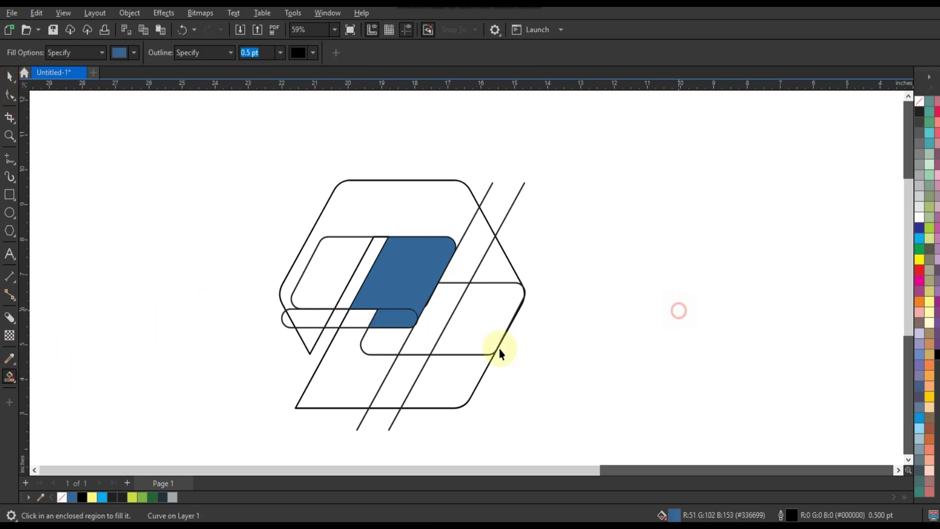
click(498, 348)
Step: Create a horizontal copy of the right-hand slanted line by rotating it to 300° about its centre, and nudge it up about 0.1"
click(513, 206)
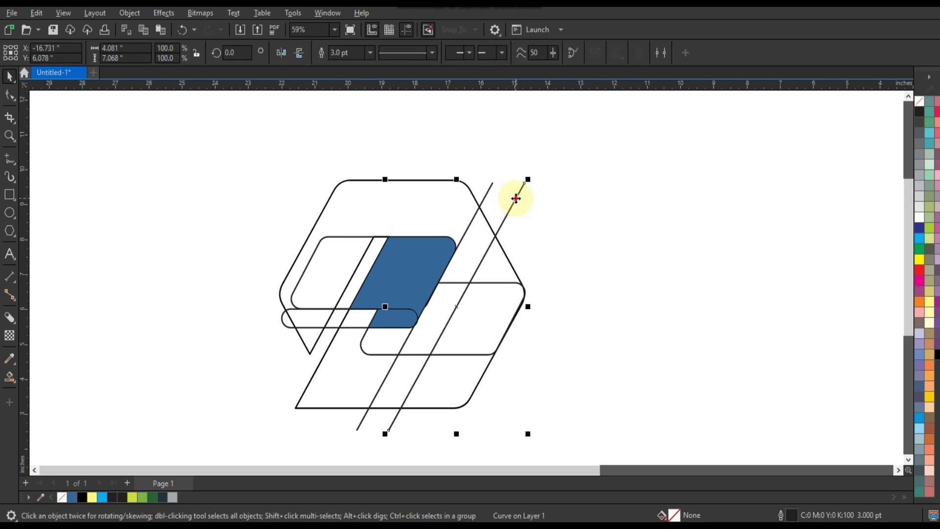
click(516, 195)
drag(529, 185, 542, 286)
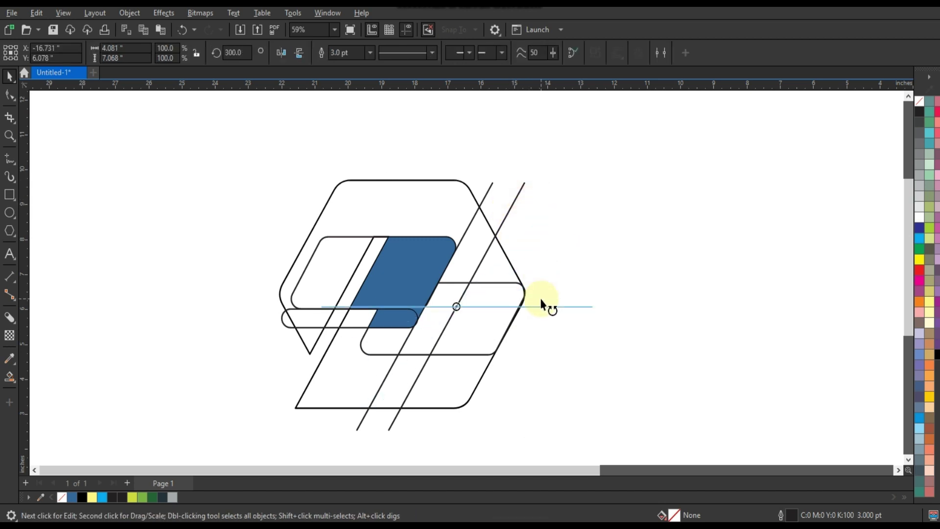
key(Up)
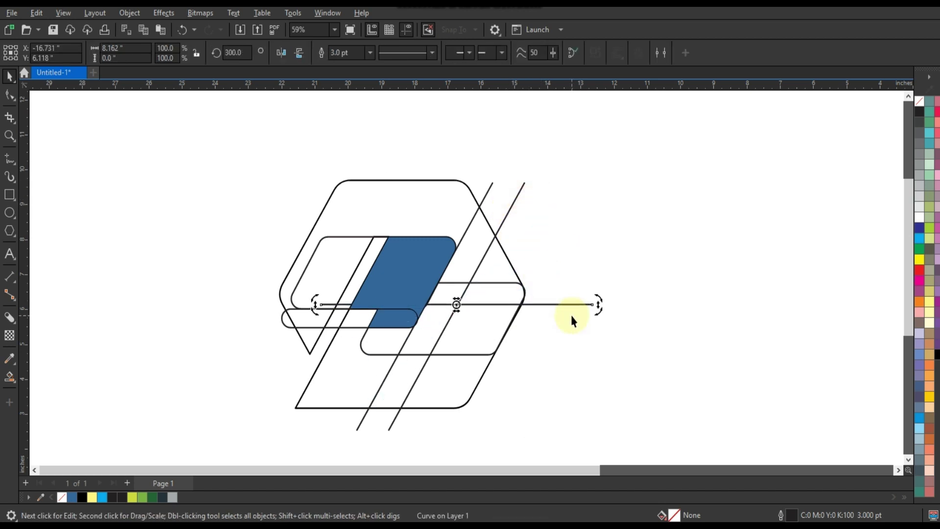
click(587, 343)
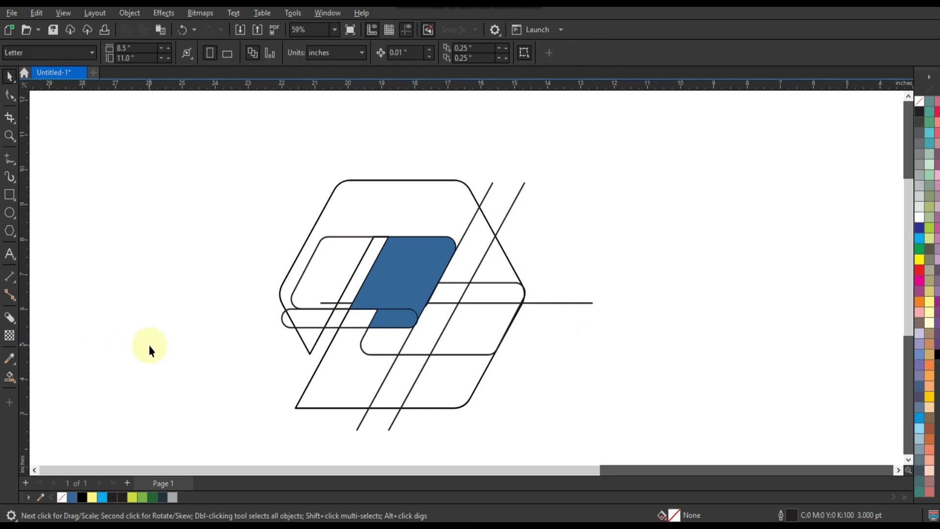
Step: Smart-fill in blue (#336699) the three regions of the lower slanted rounded shape that lie before the right-hand slanted line
click(10, 376)
click(397, 342)
click(421, 338)
click(451, 295)
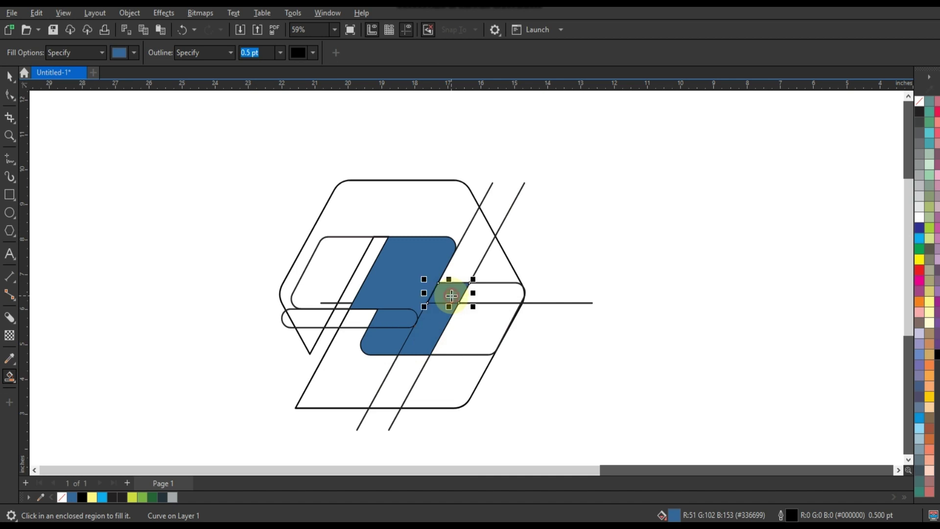
Step: Delete the horizontal line, the lower slanted rounded outline and both slanted guide lines
click(10, 76)
click(564, 304)
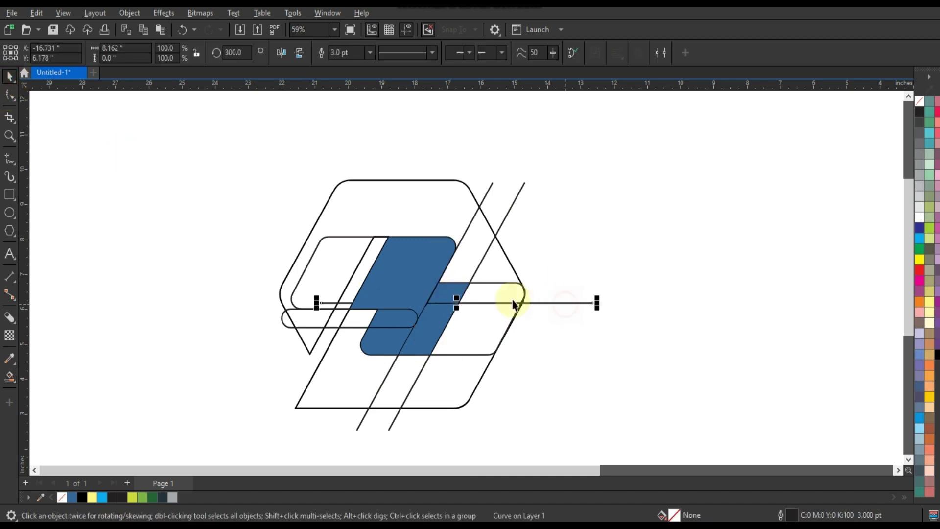
key(Delete)
click(485, 256)
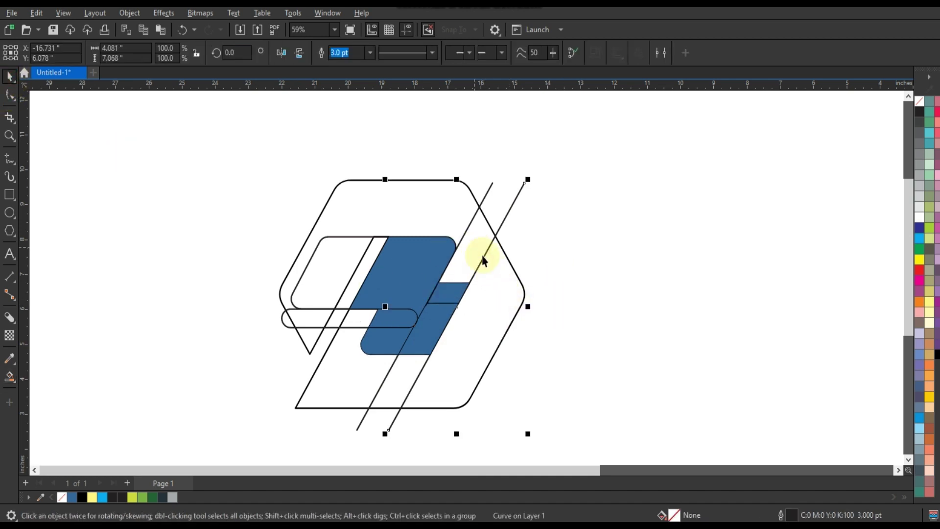
key(Delete)
click(467, 231)
key(Delete)
Step: Delete the rounded bar outline and the upper slanted rounded outline, keeping the blue filled pieces
click(355, 322)
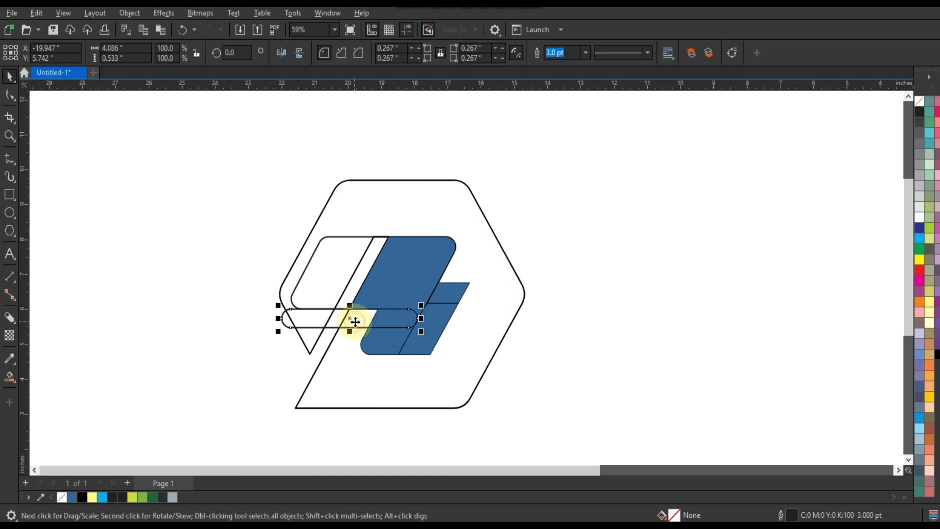
key(Delete)
click(338, 274)
key(Delete)
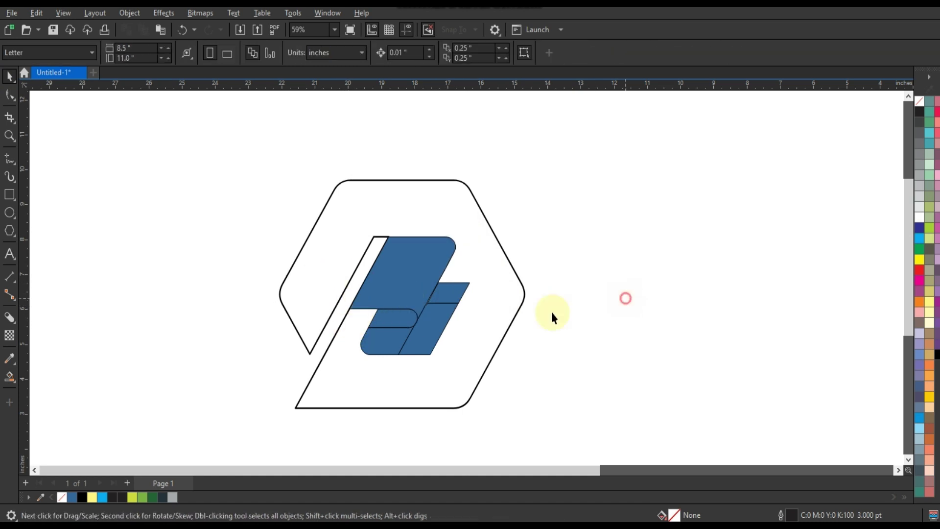
Step: Select the three blue pieces of the lower slanted shape and weld them into one
click(448, 296)
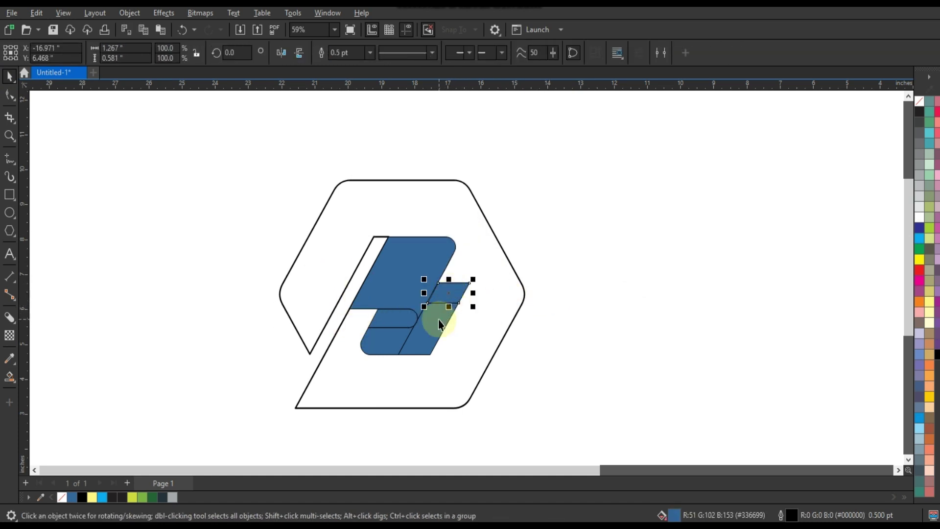
shift+click(436, 323)
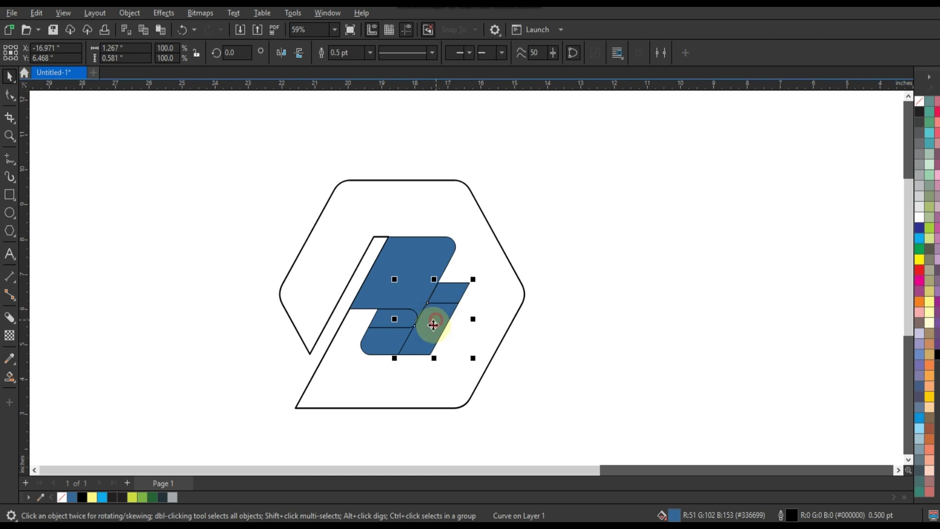
shift+click(386, 340)
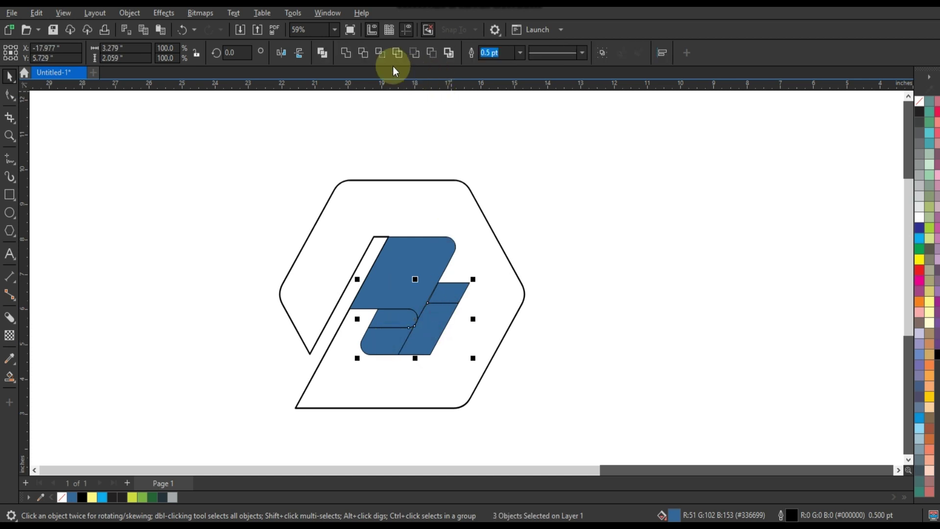
click(346, 52)
click(593, 258)
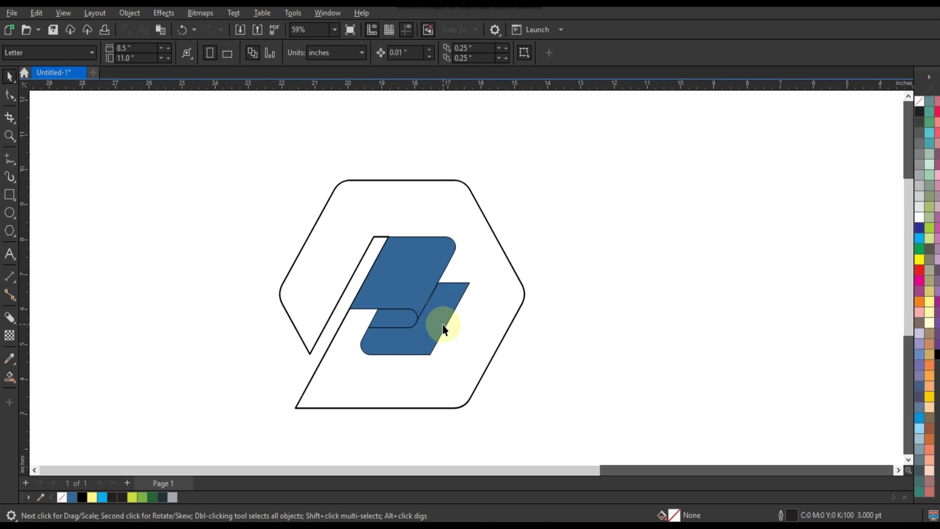
Step: Clean up the stray nodes on the inner slanted edge of the welded lower shape with the Shape tool
click(427, 313)
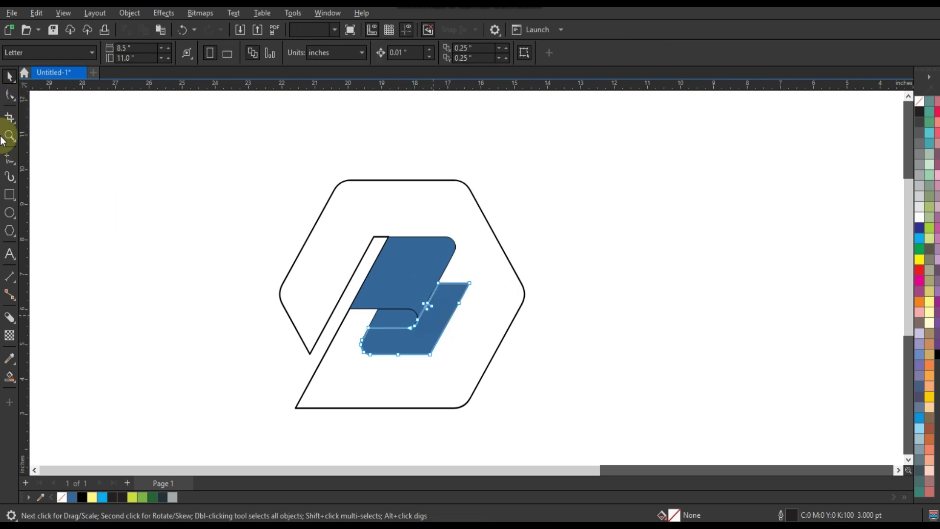
click(9, 96)
click(439, 296)
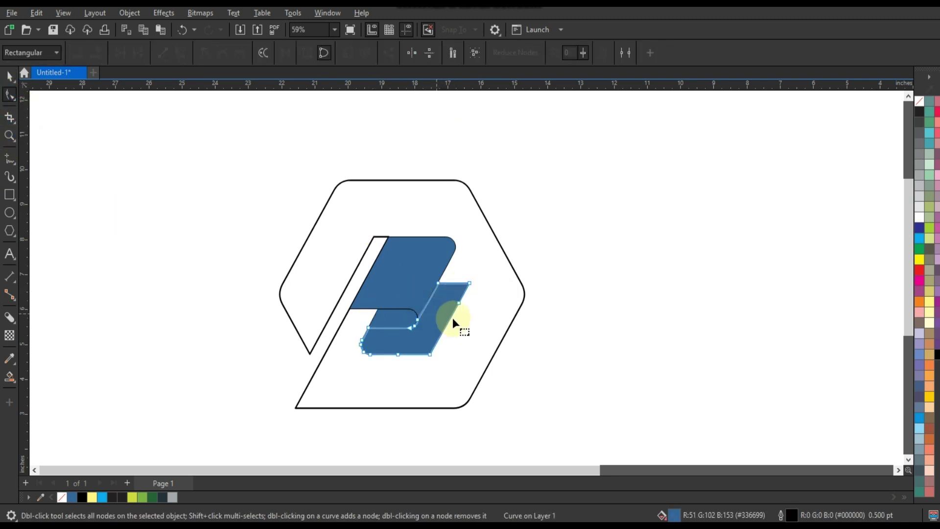
click(10, 77)
click(119, 255)
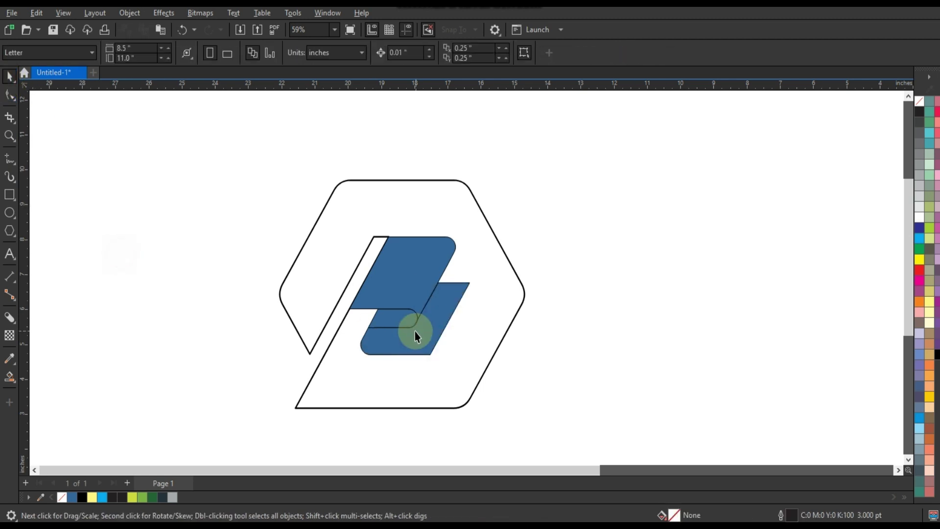
Step: Fill the upper slanted shape with lime yellow-green and the small rounded bar piece beneath it with dark green (#256437)
click(404, 279)
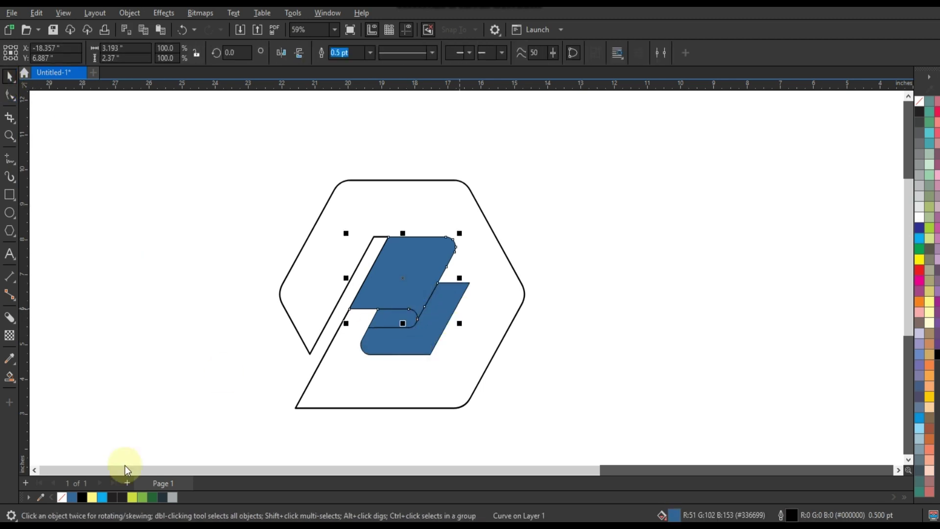
click(141, 497)
click(136, 497)
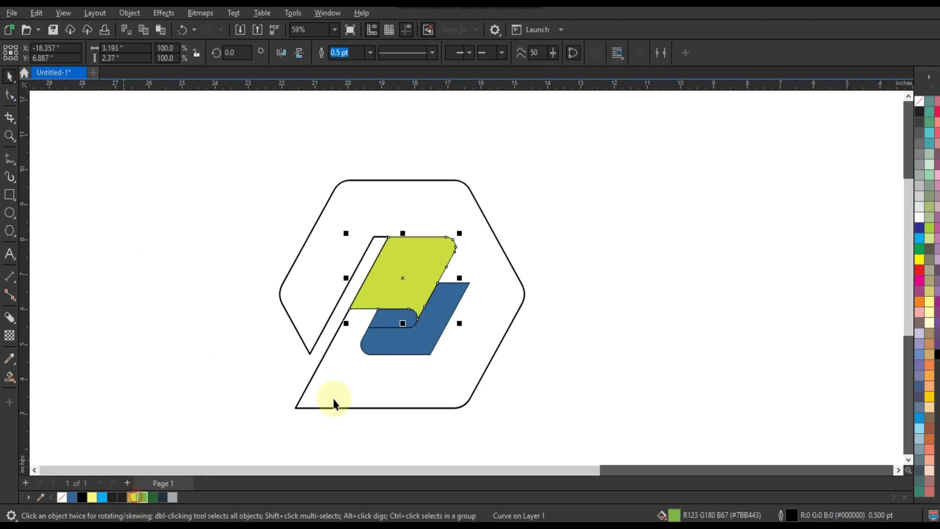
click(389, 314)
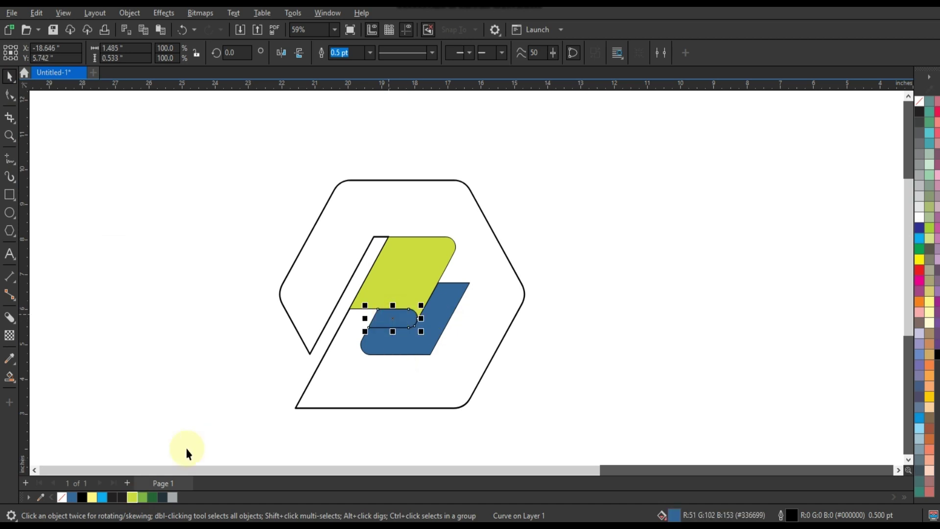
click(152, 497)
Step: Fill the lower slanted shape with medium green (#7BB443) and the slotted hexagon with dark blue-grey
click(384, 348)
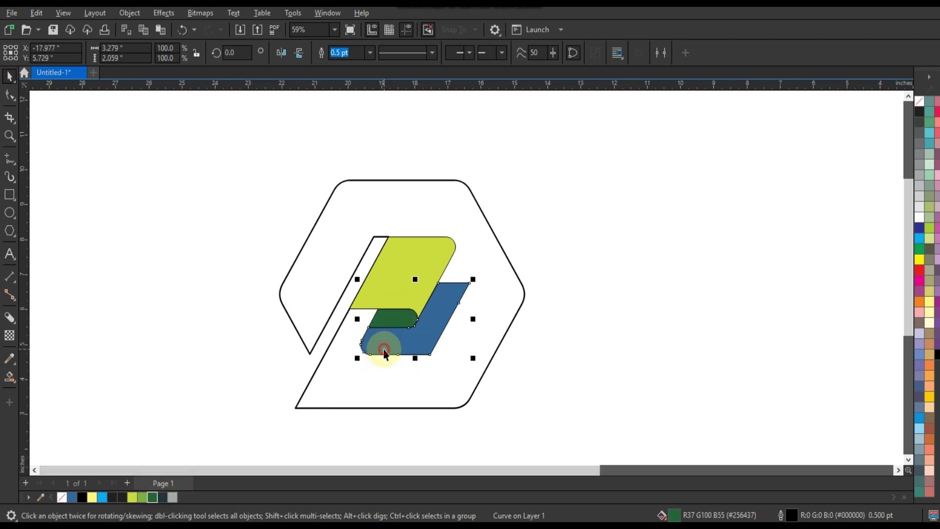
click(142, 497)
click(371, 403)
click(162, 497)
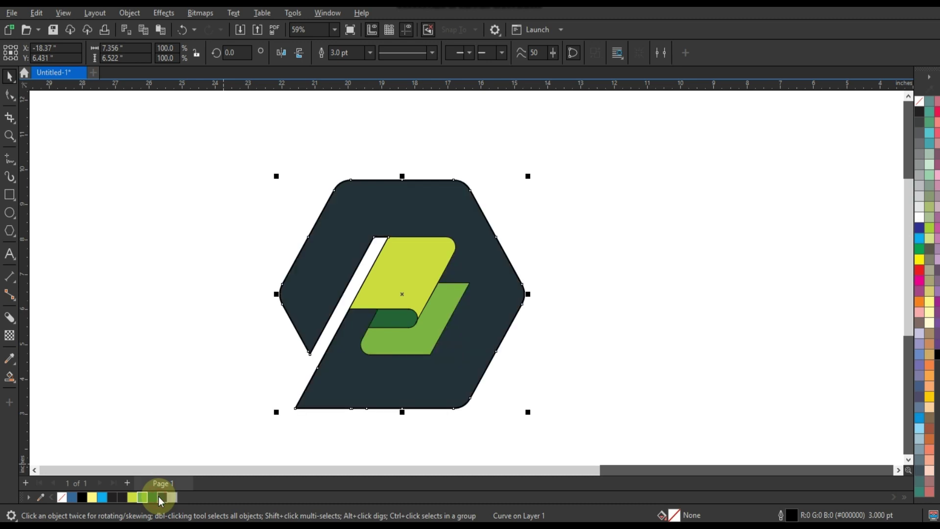
Step: Select all the logo shapes, remove their outlines and clear the selection
click(584, 182)
key(ctrl+a)
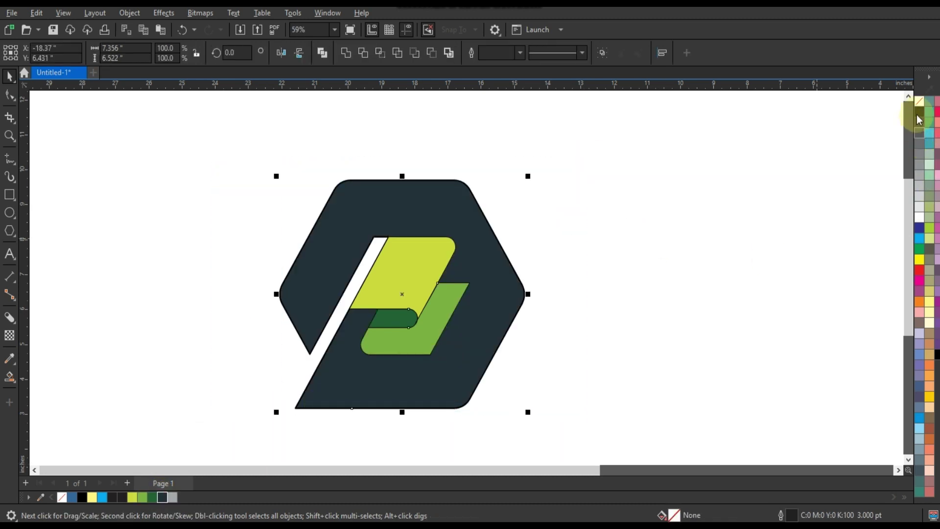
right_click(922, 107)
click(871, 118)
click(631, 178)
Step: Examine the finished hexagon logo up close with the Zoom tool
scroll(636, 179, down, 3)
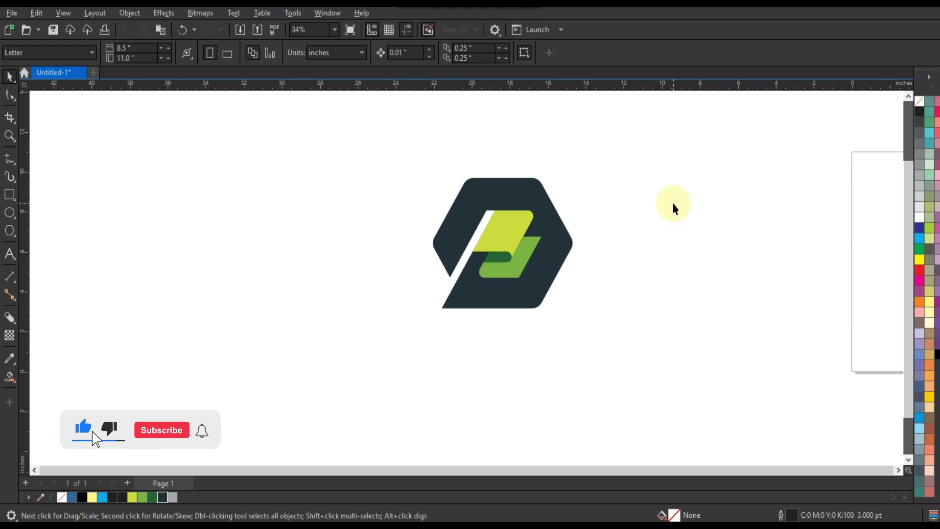
click(9, 136)
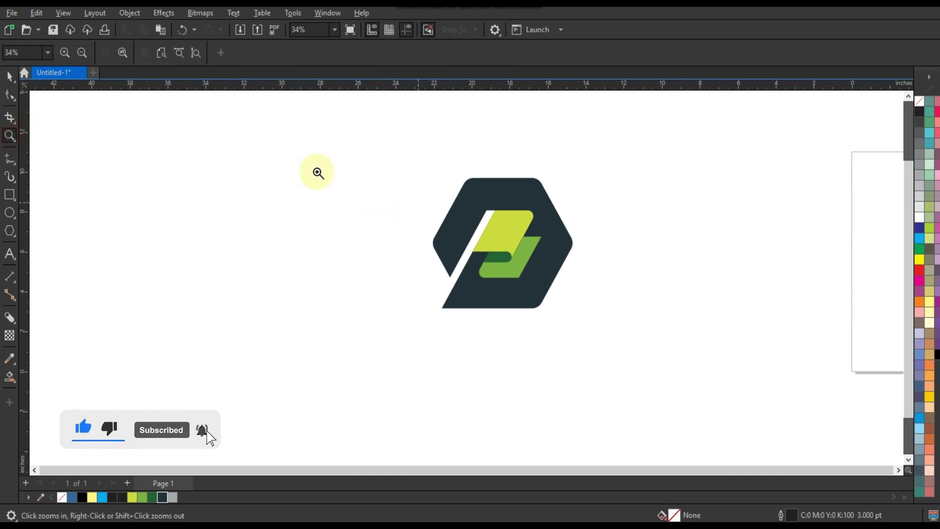
drag(288, 146, 750, 337)
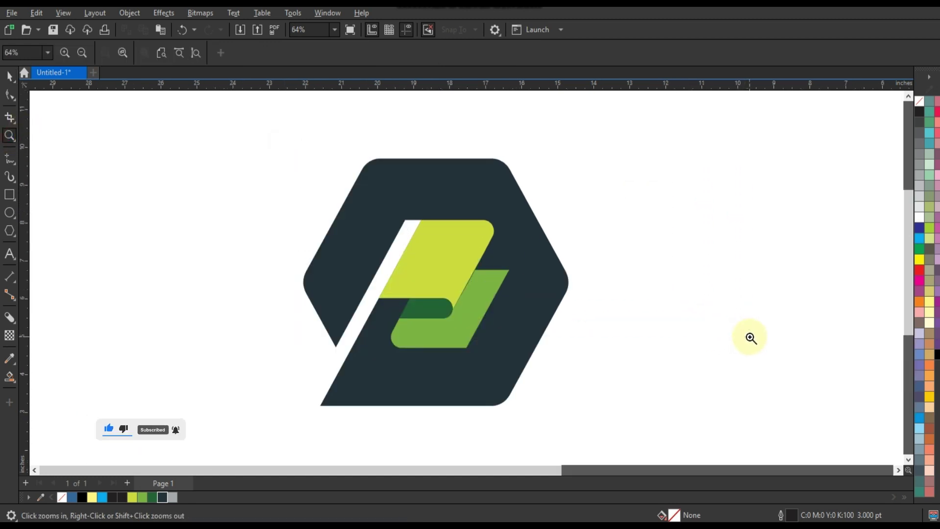
click(750, 338)
right_click(750, 338)
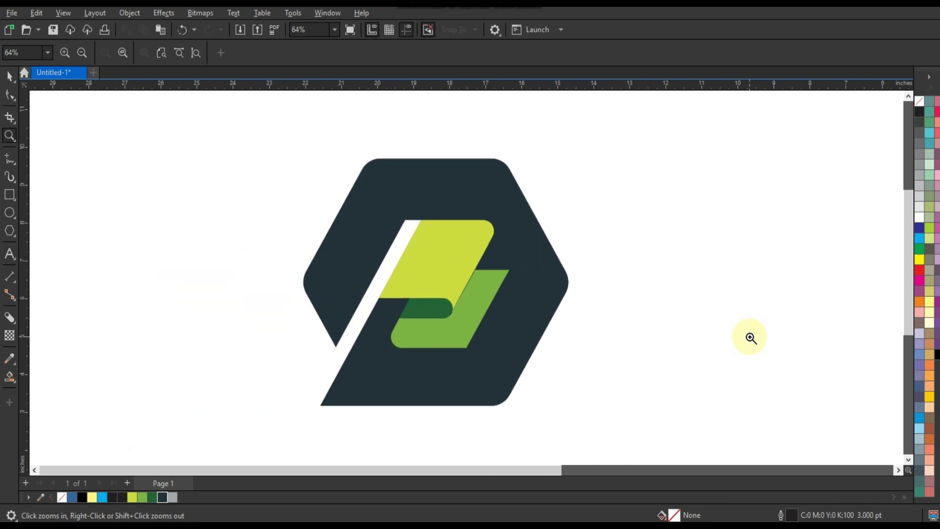
click(749, 338)
right_click(750, 337)
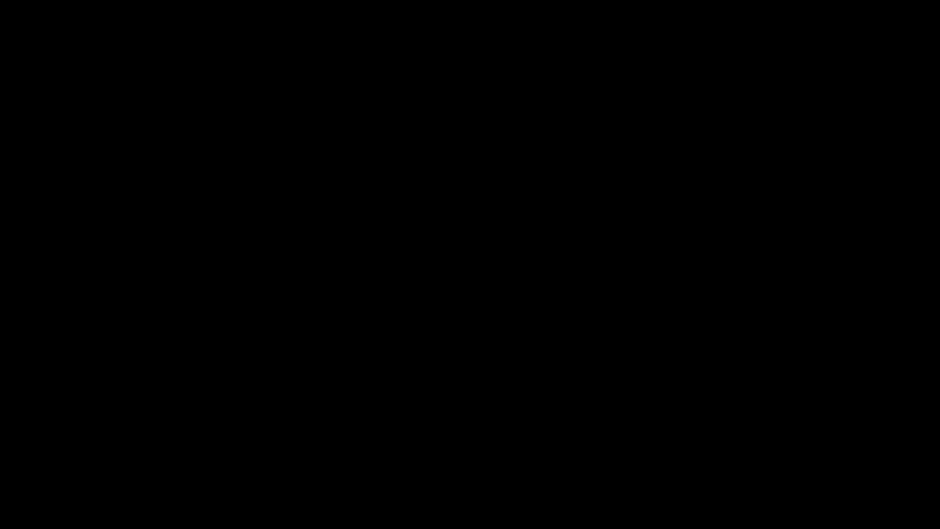